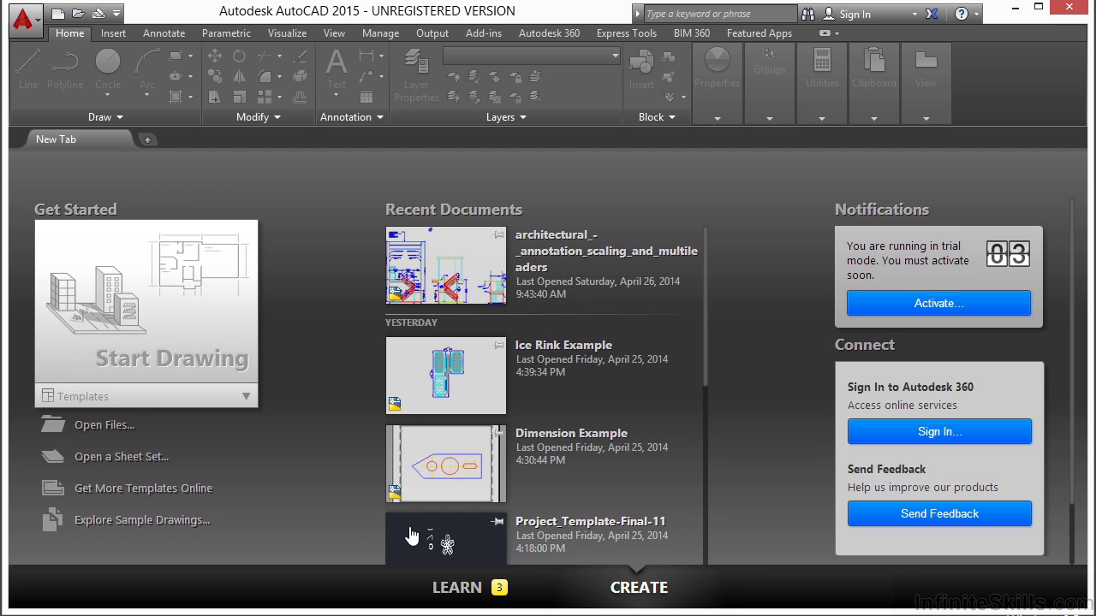
Step: Open the drawing architectural_-_annotation_scaling_and_multileaders.dwg from folder 13
left_click(104, 425)
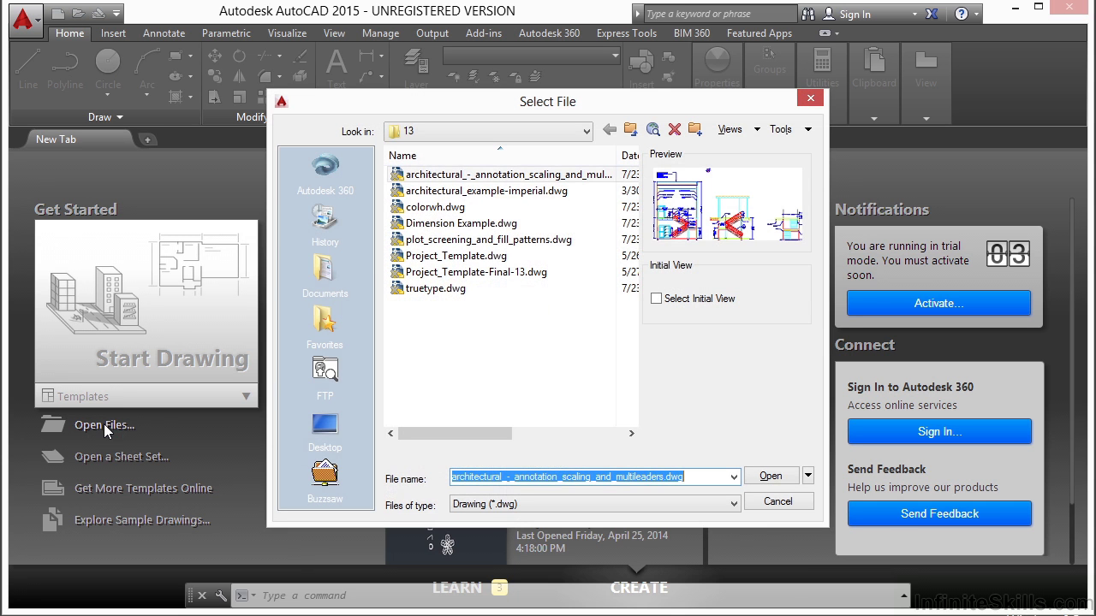
left_click(530, 177)
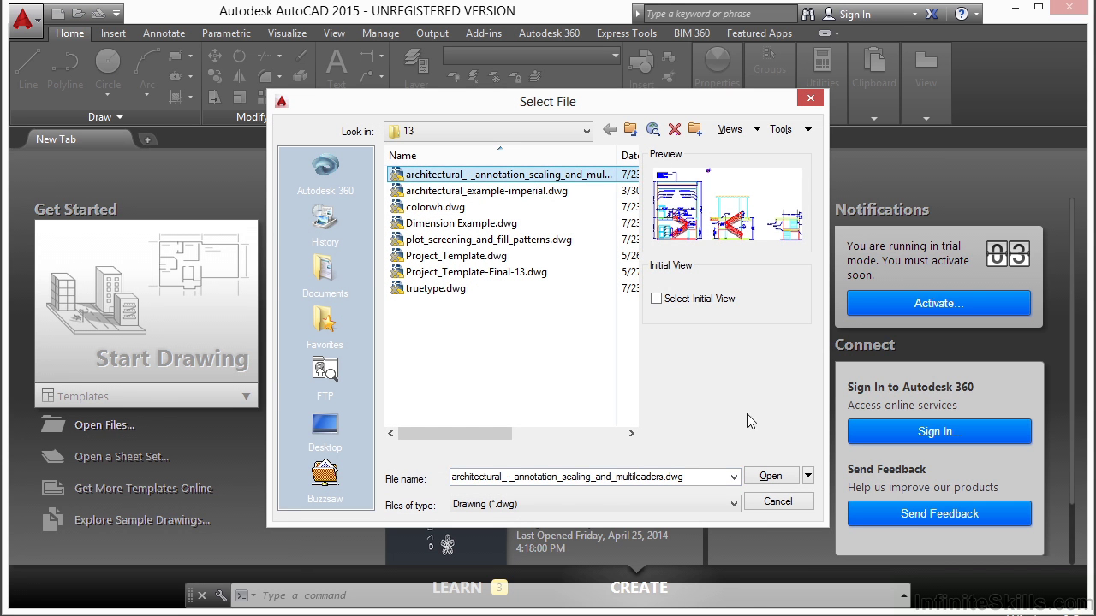
left_click(772, 476)
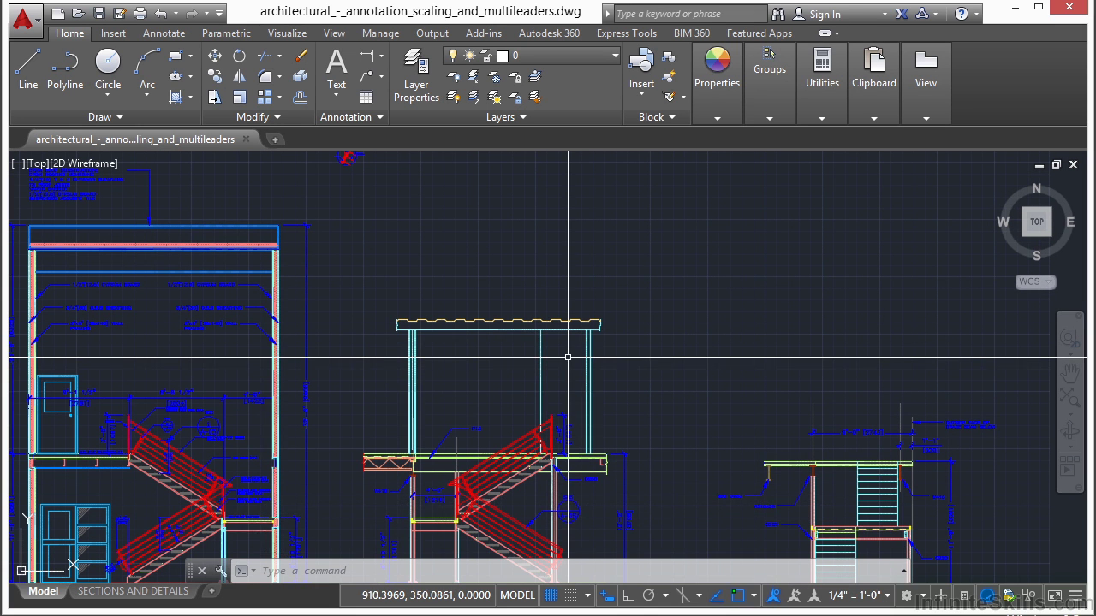
Step: Add a new layout to the drawing and make Layout1 the active layout
right_click(147, 599)
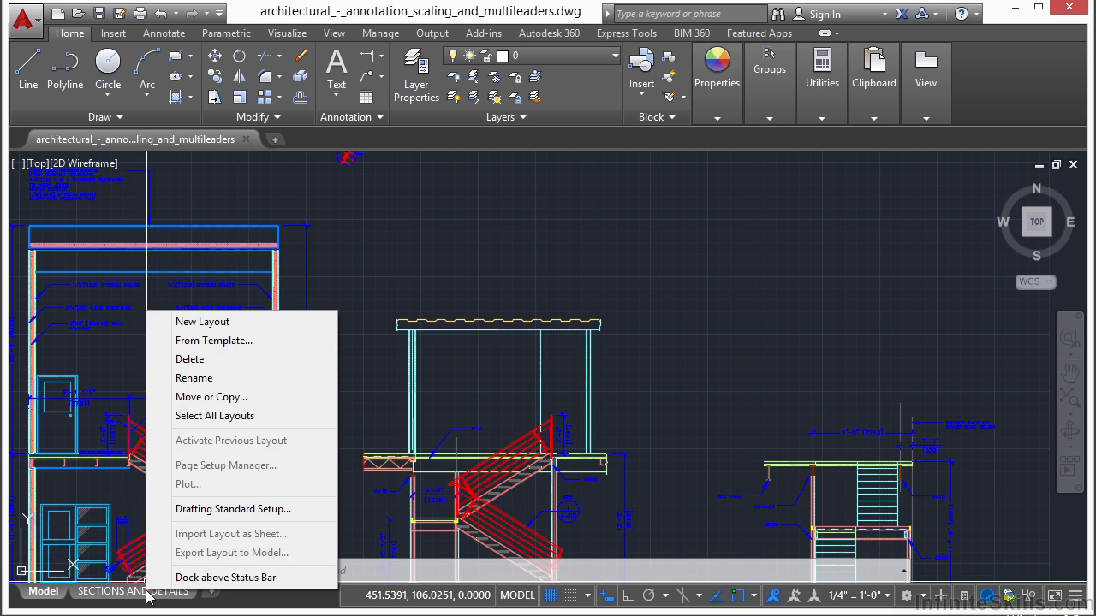
left_click(221, 328)
left_click(223, 595)
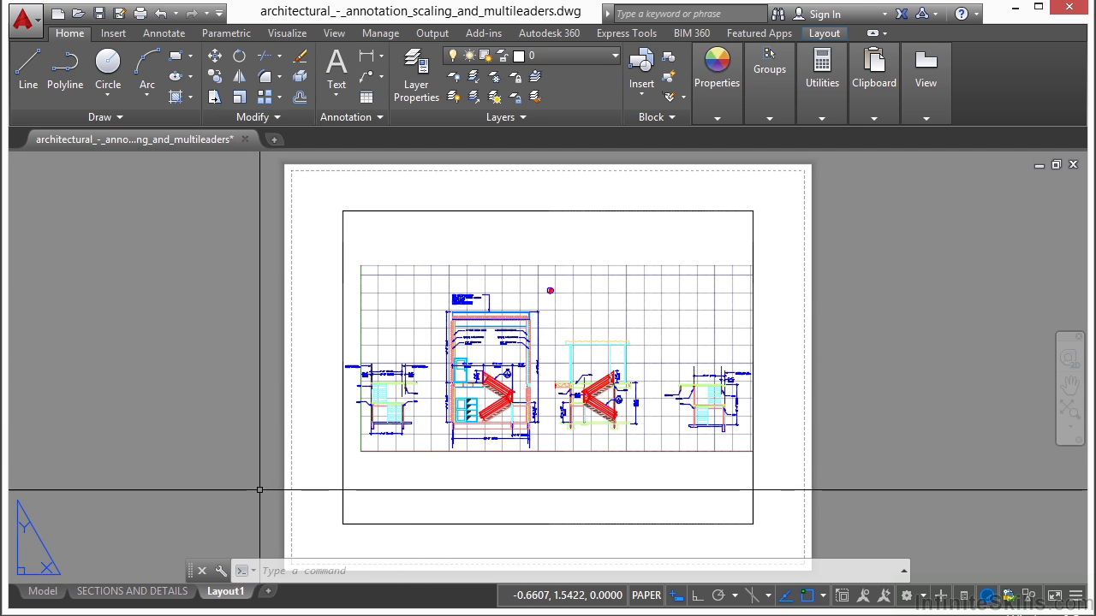
Step: Open the Page Setup Manager for Layout1, apply the SECTIONS AND DETAILS page setup, and reselect the Layout1 entry
right_click(232, 597)
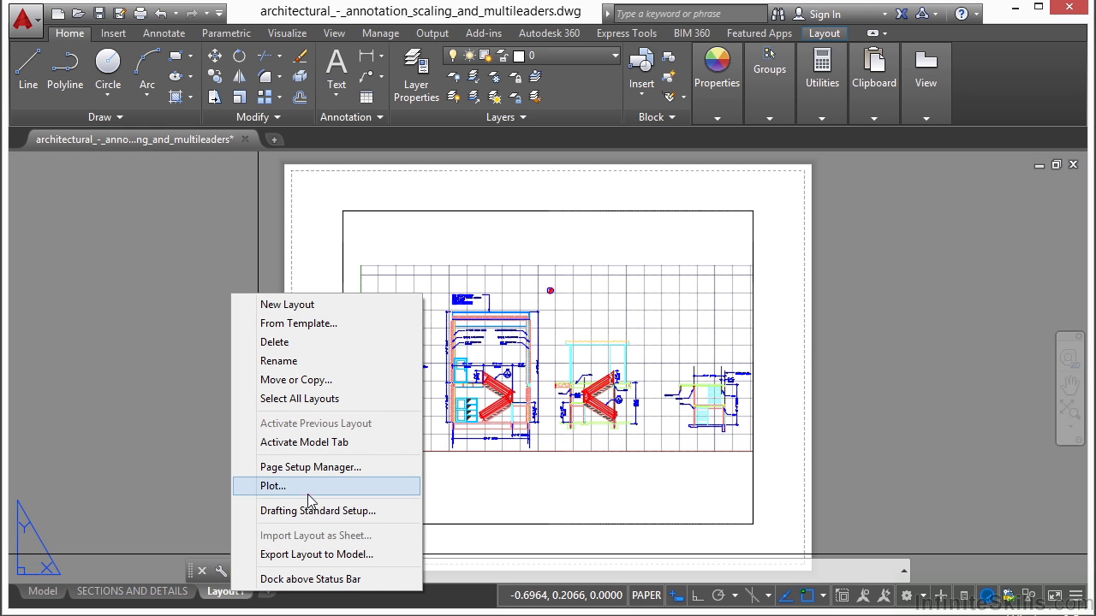
left_click(318, 467)
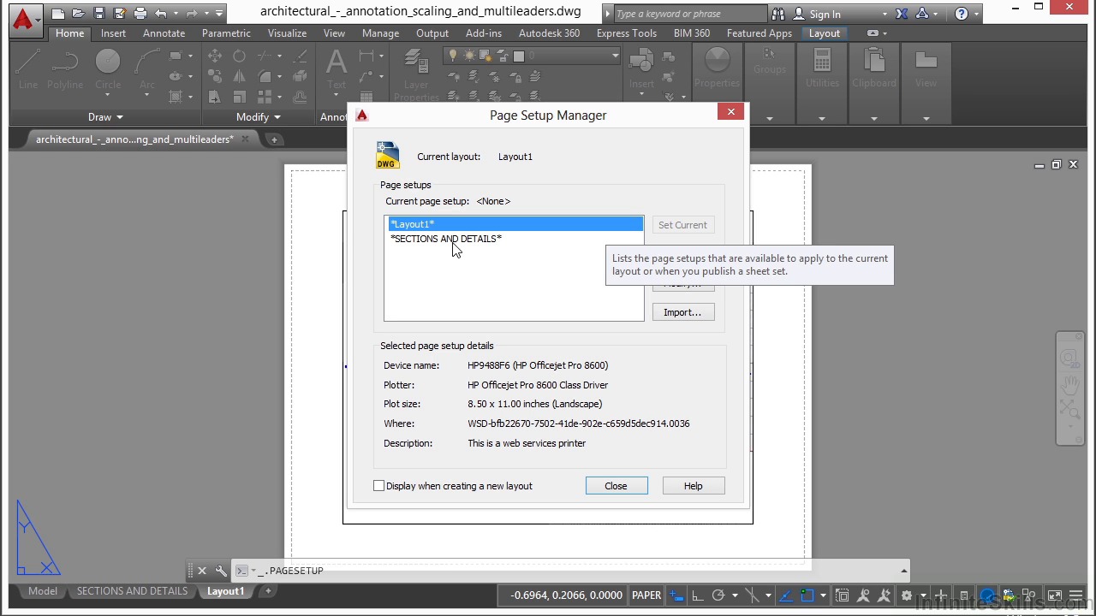
left_click(418, 241)
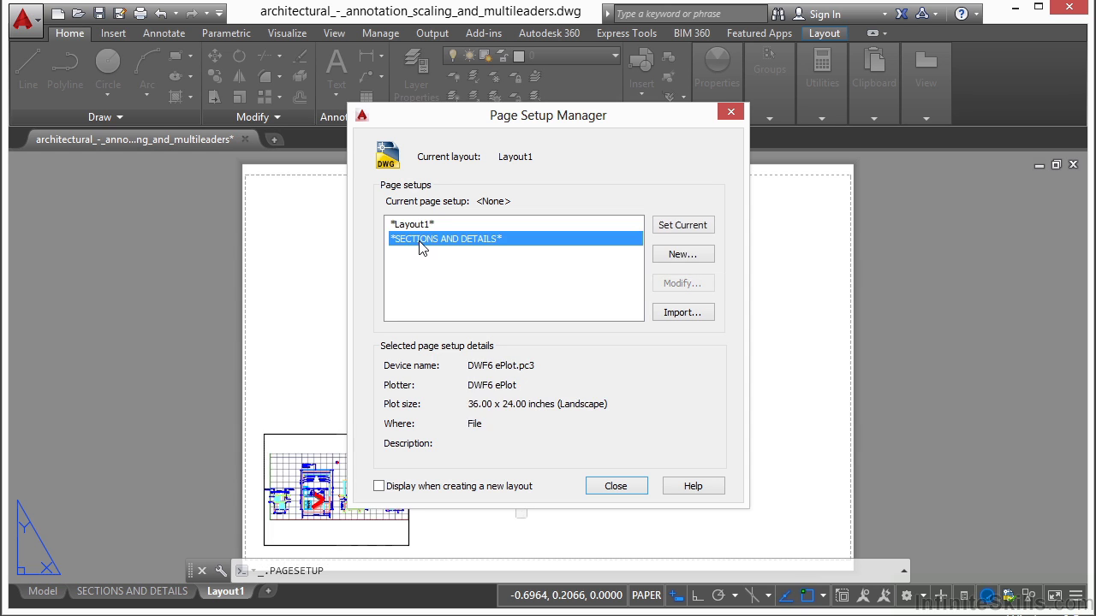
left_click(420, 225)
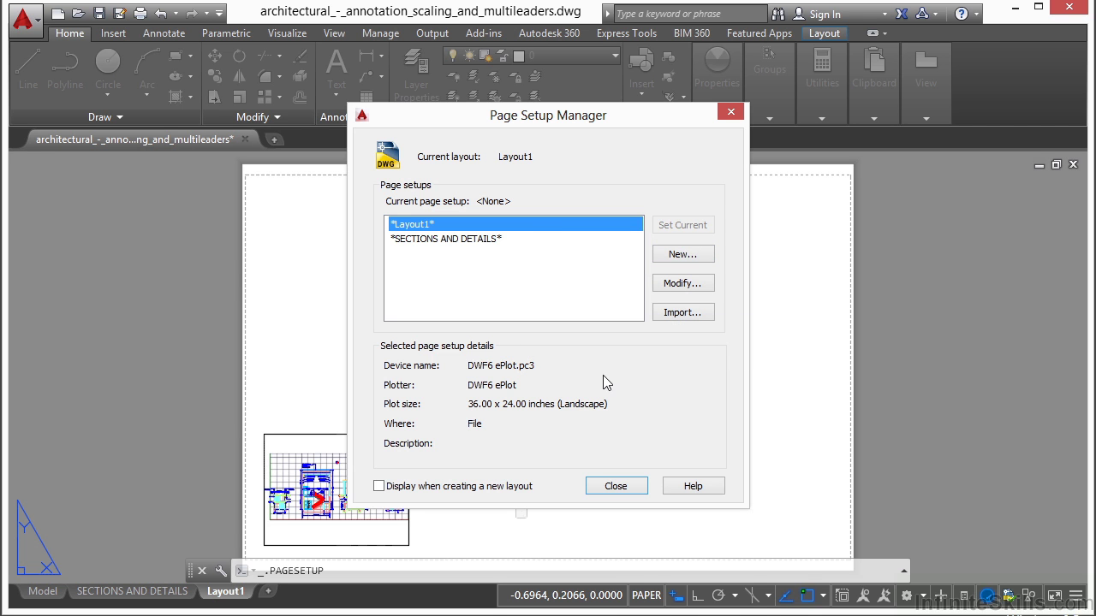
Step: Create a new page setup named Page Setup Example, starting with the Layout1 settings
left_click(683, 255)
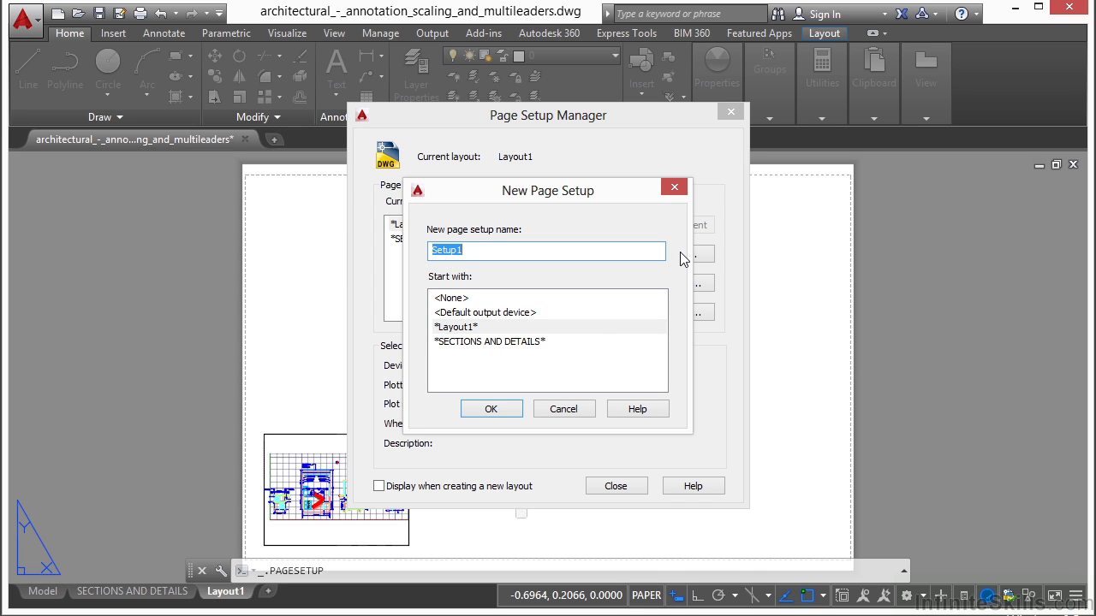
type("Page S")
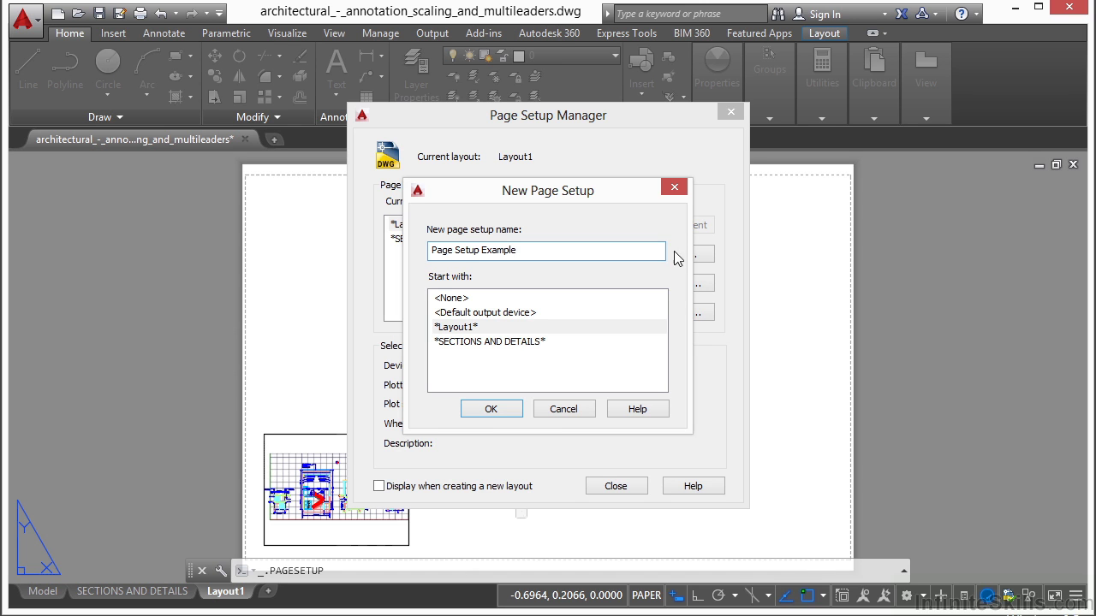
left_click(491, 410)
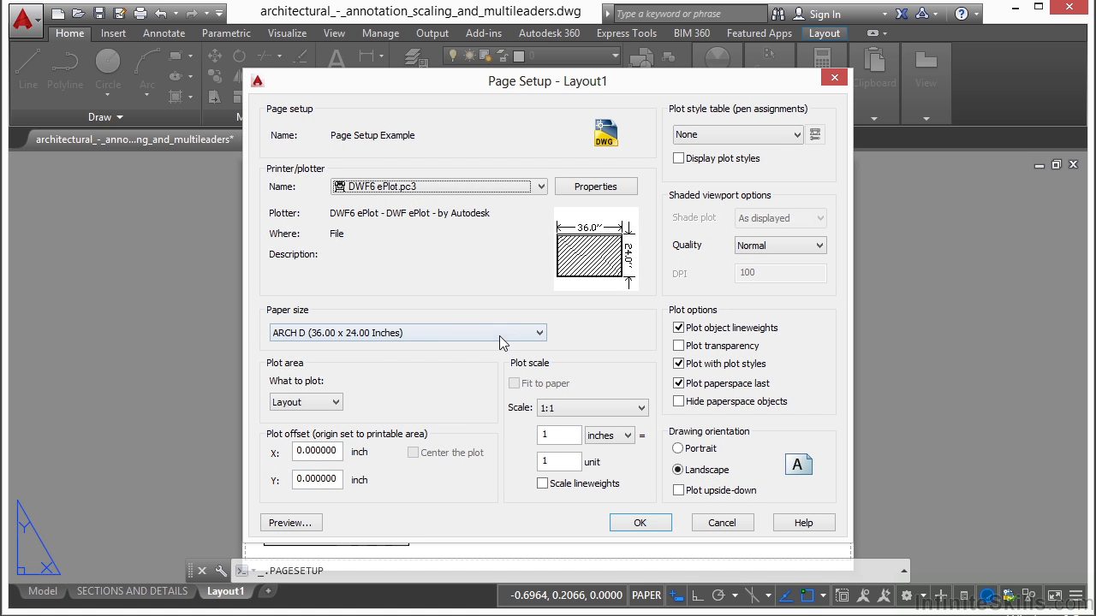
Step: Set the plotter to HP9488F6 (HP Officejet Pro 8600), accept the default paper size, and choose Letter paper
mouse_move(520, 223)
left_click_drag(589, 83, 579, 60)
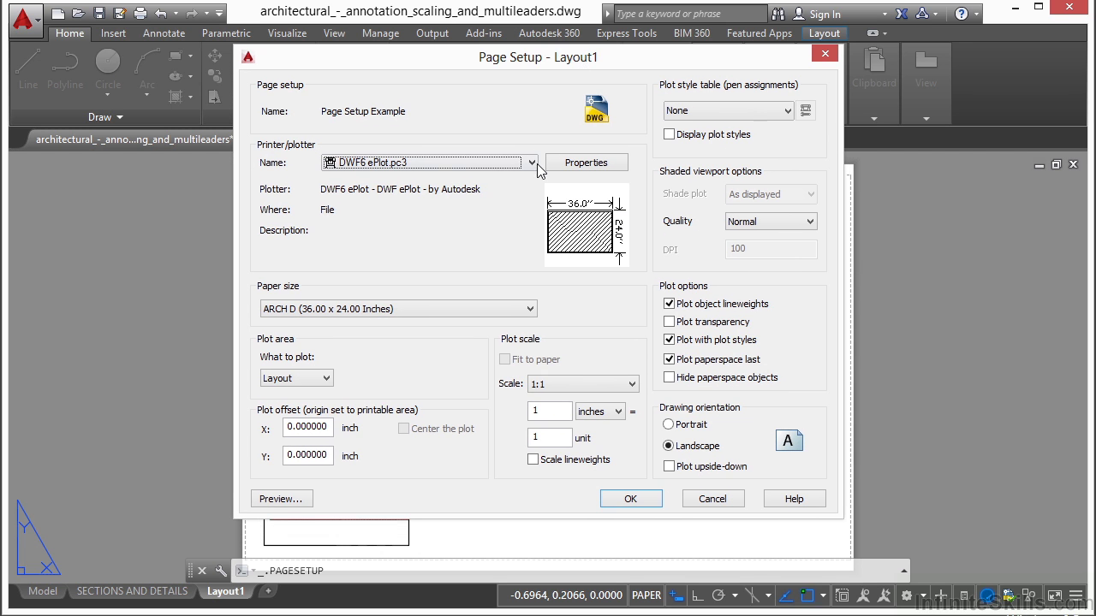
left_click(537, 164)
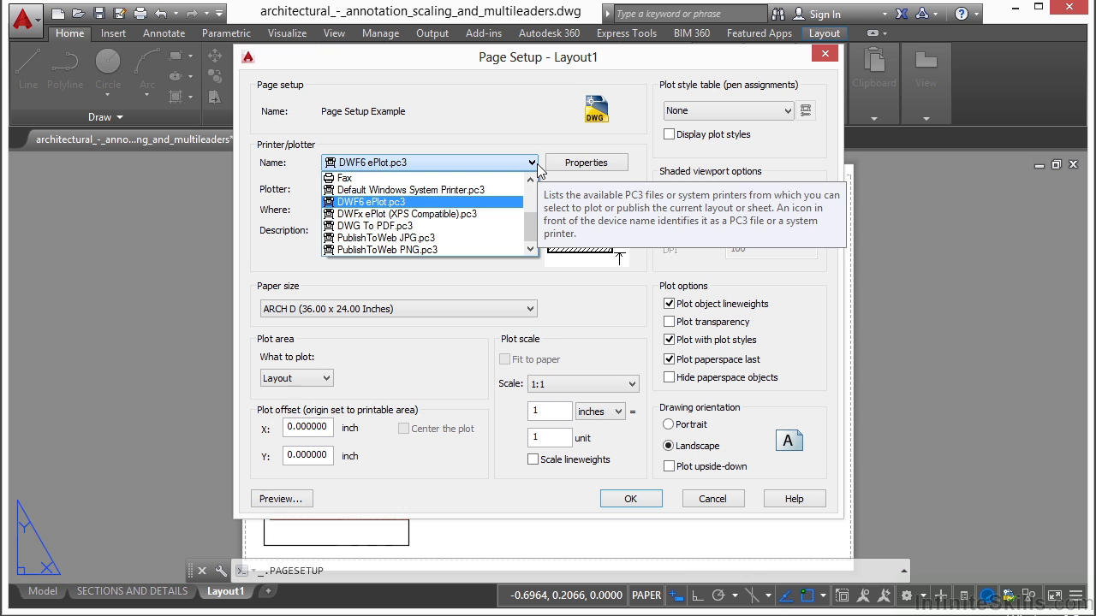
left_click_drag(528, 243, 536, 211)
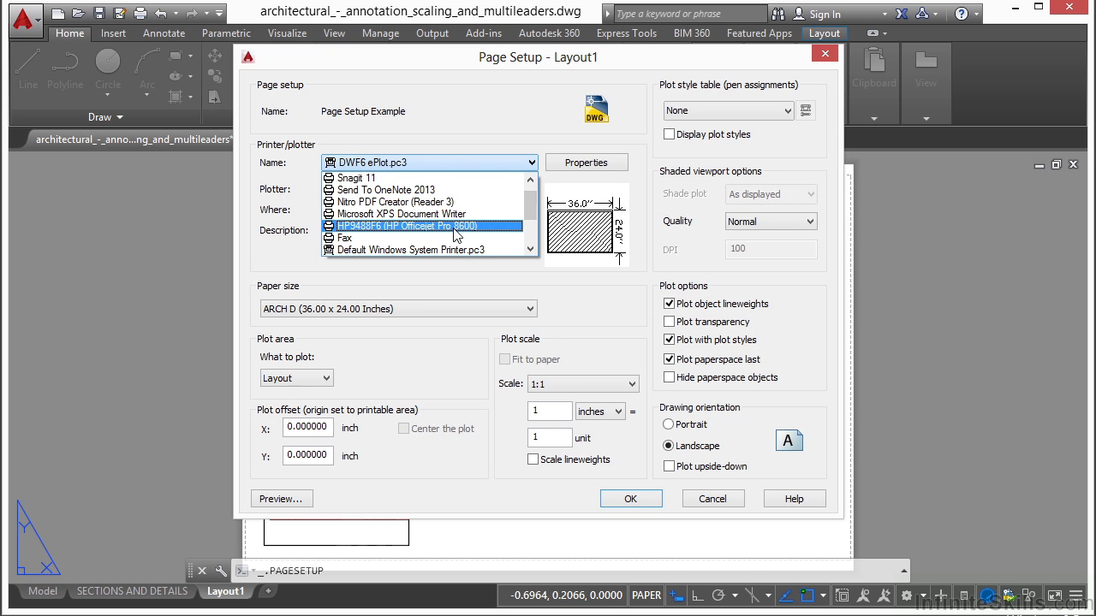
left_click(420, 226)
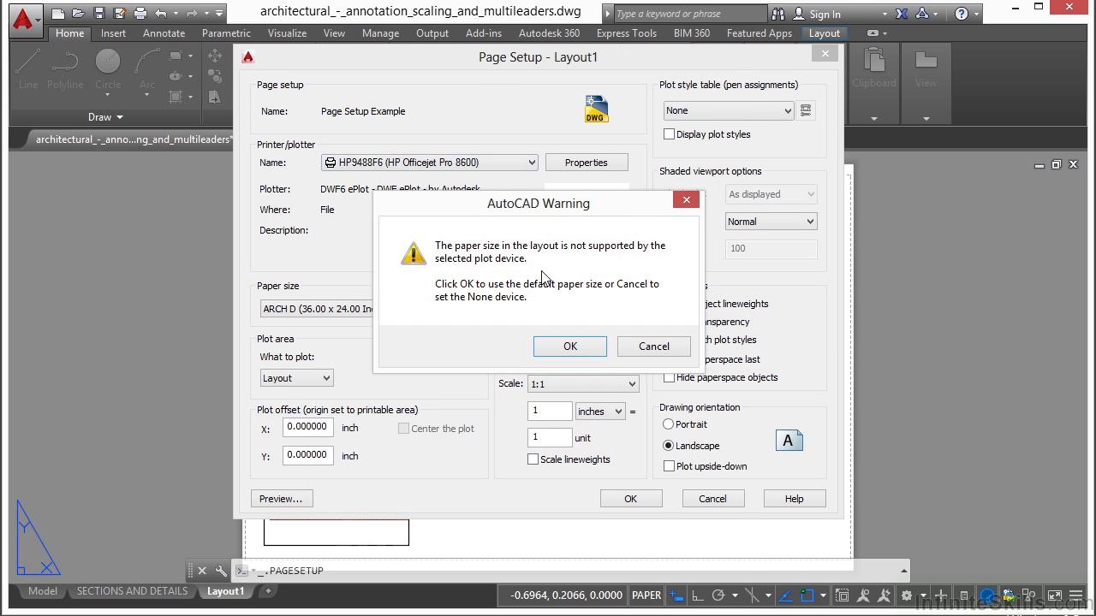
left_click(569, 347)
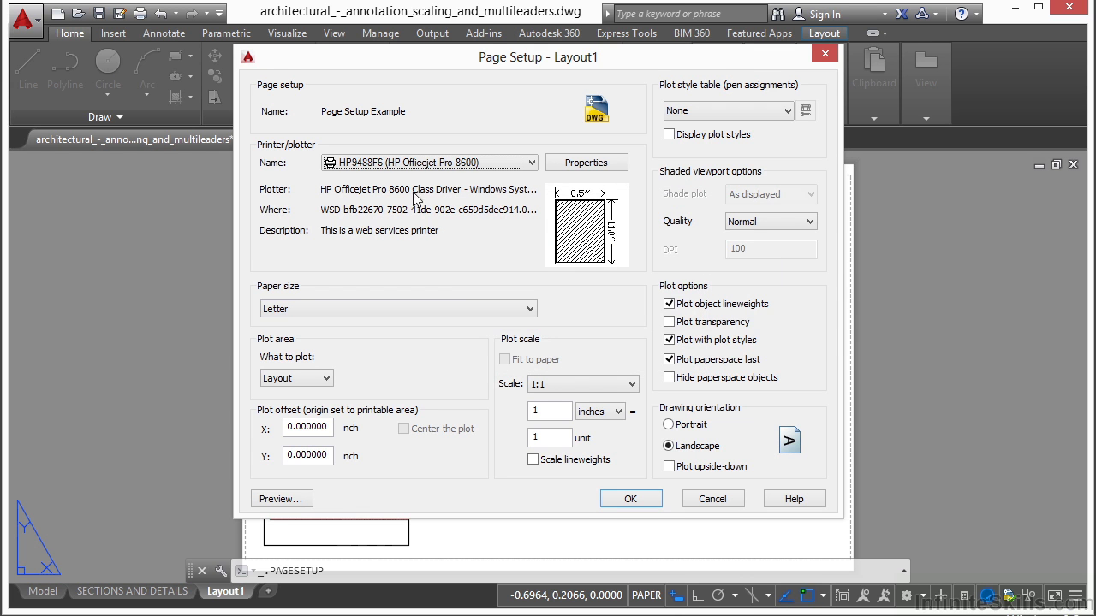
left_click(530, 309)
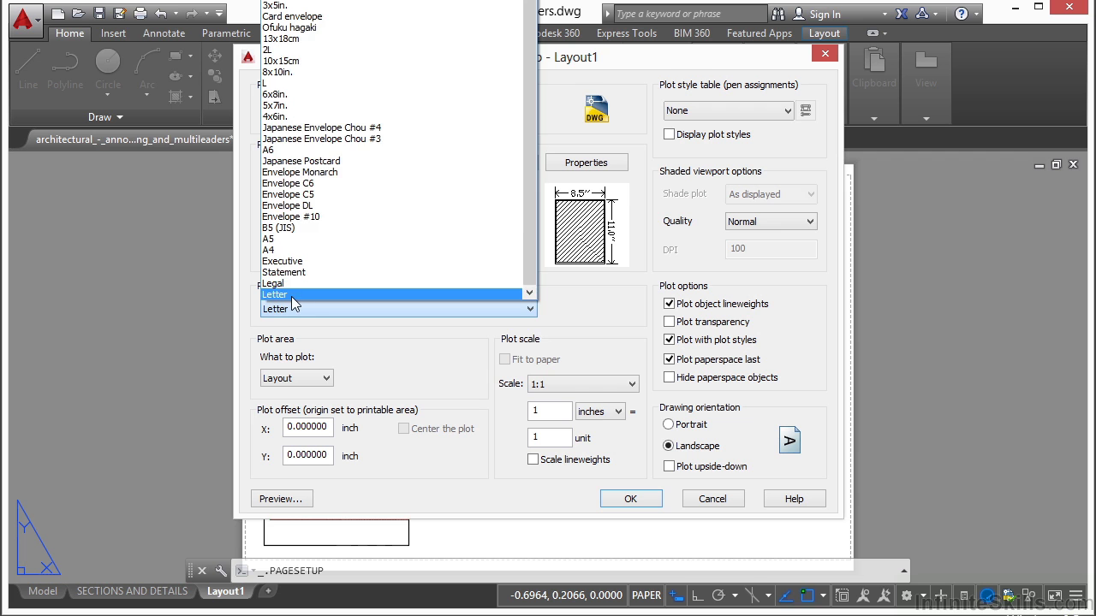
left_click(338, 295)
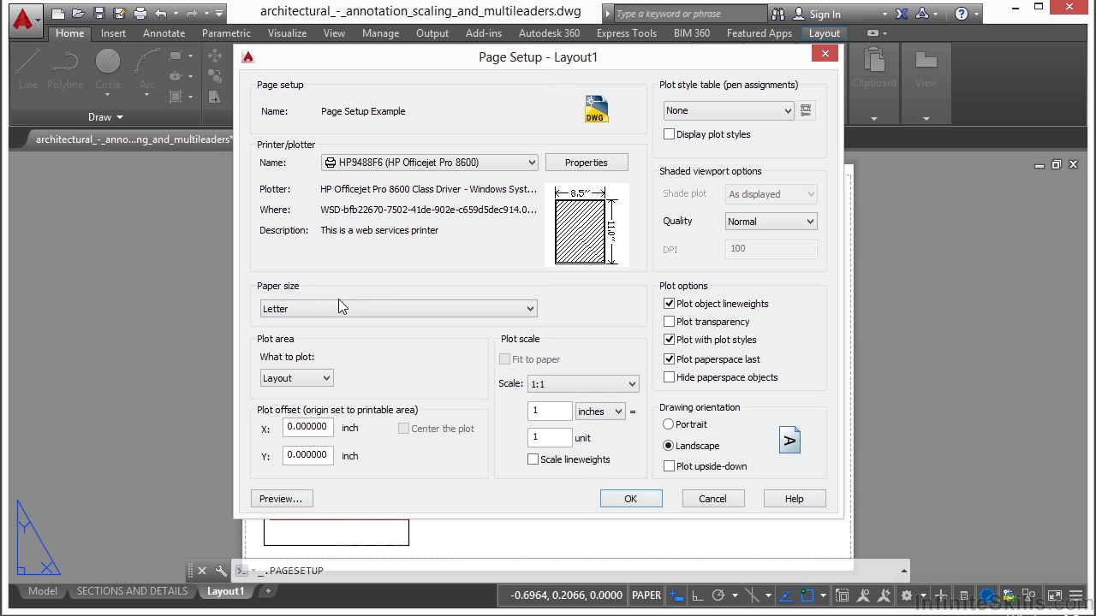
Step: Set the plot area to Extents, center the plot, and fit the plot scale to the paper
left_click(330, 380)
left_click(310, 403)
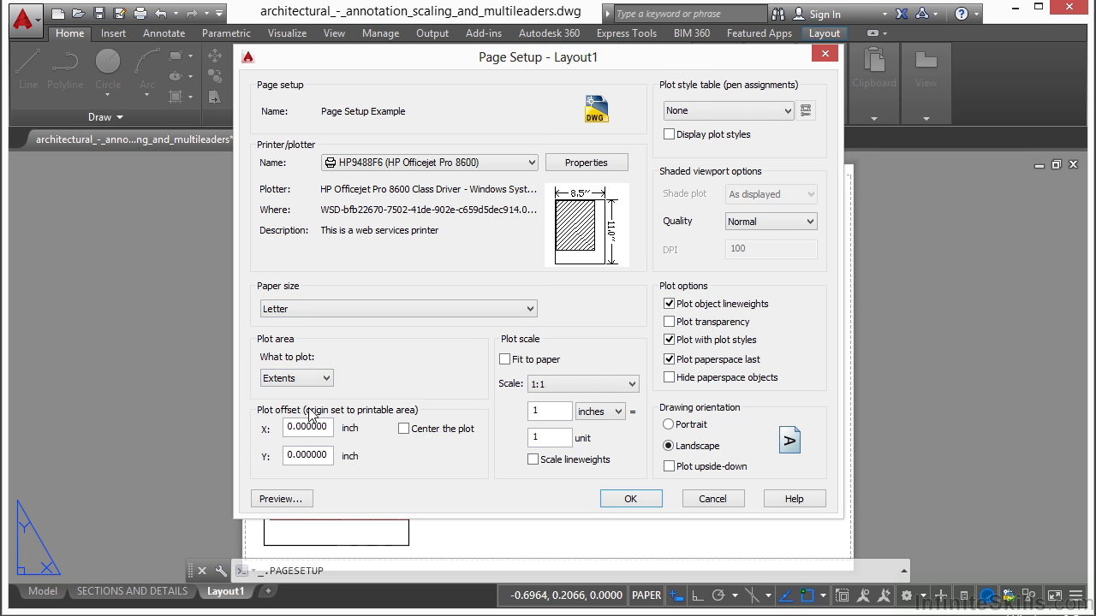
left_click(404, 429)
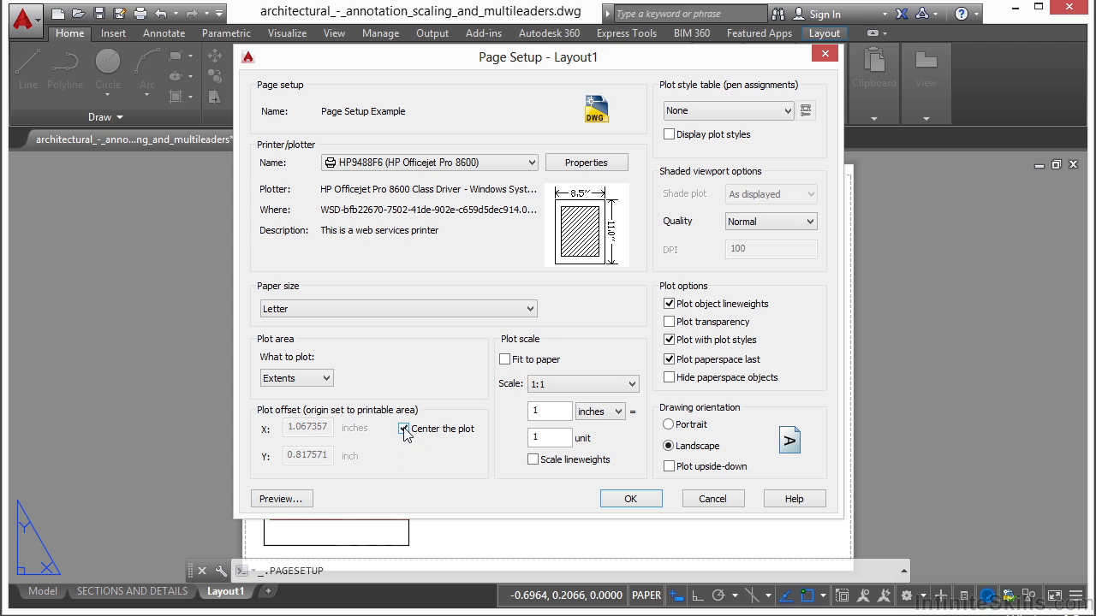
left_click(505, 359)
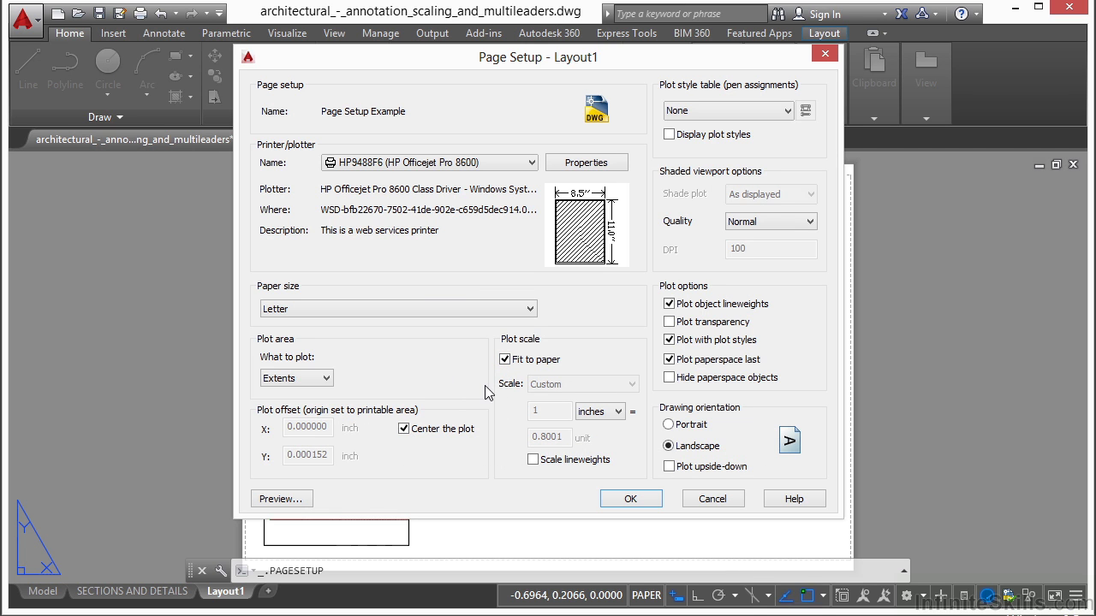
Step: Preview the plot, examine the section drawings up close and as a whole sheet, and exit the preview
left_click(300, 506)
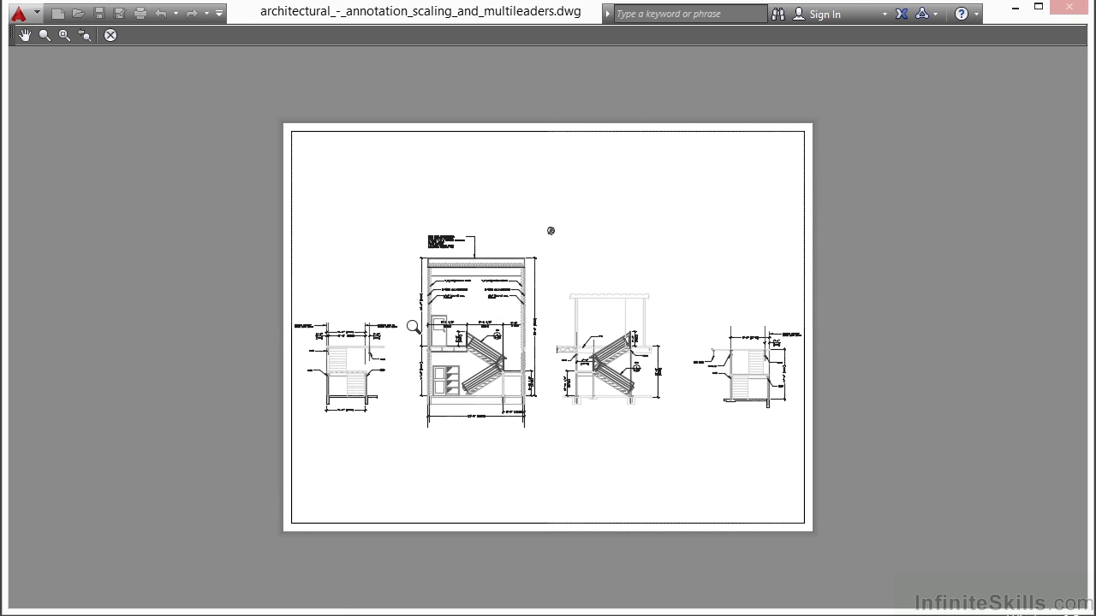
scroll(389, 332, "up", 6)
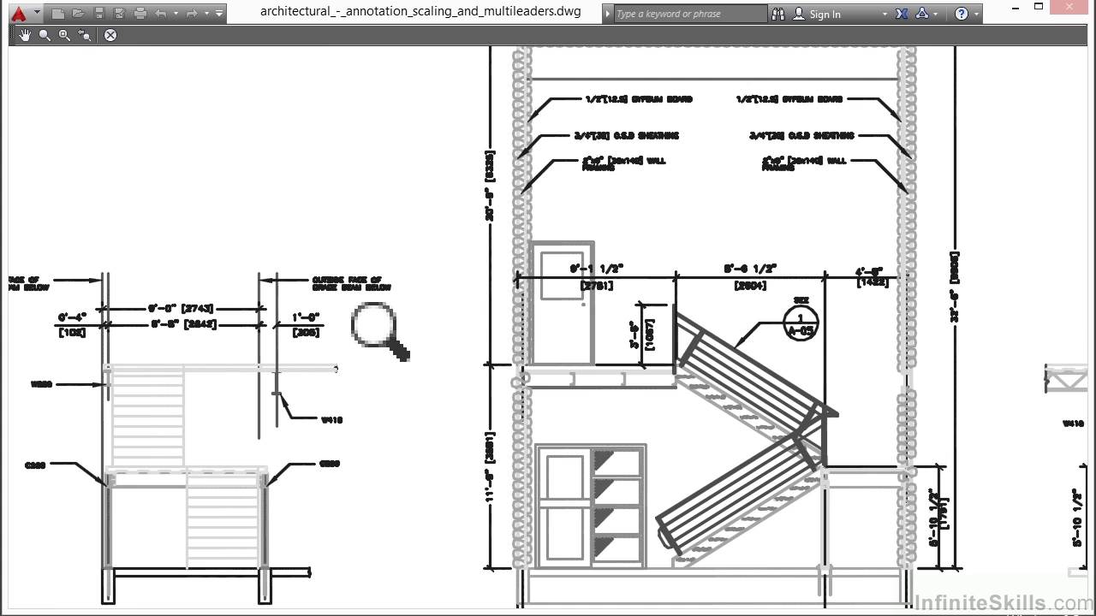
scroll(389, 332, "down", 8)
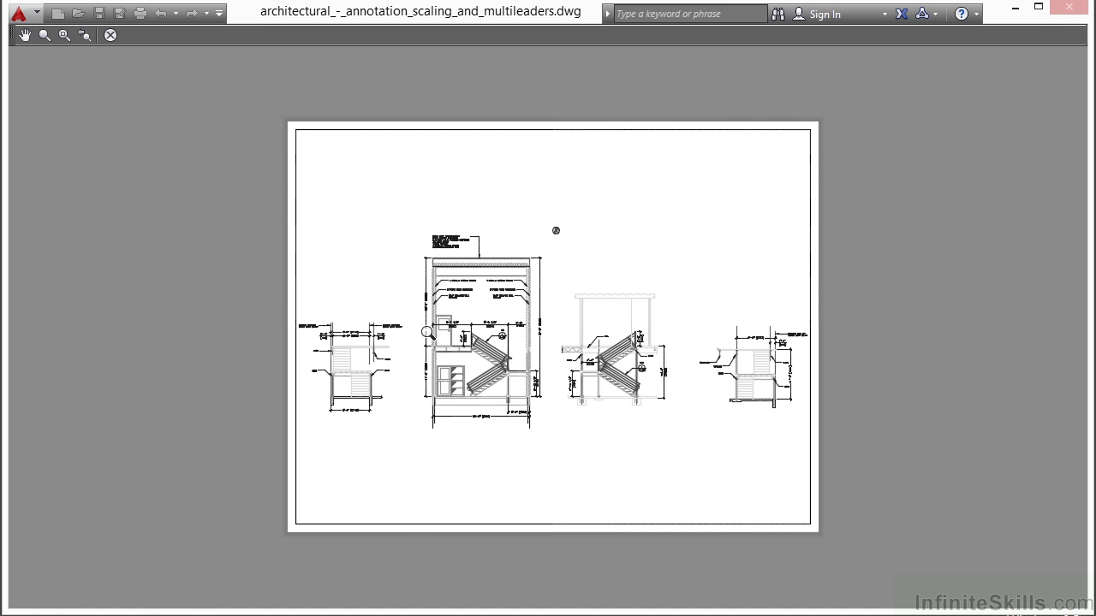
middle_click_drag(519, 332, 496, 327)
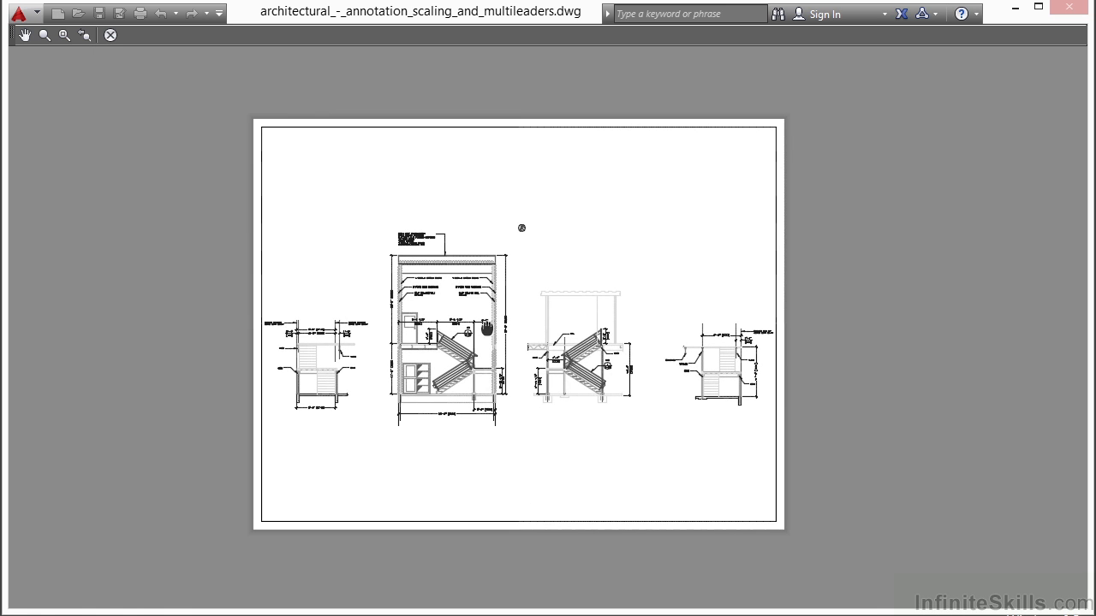
right_click(495, 327)
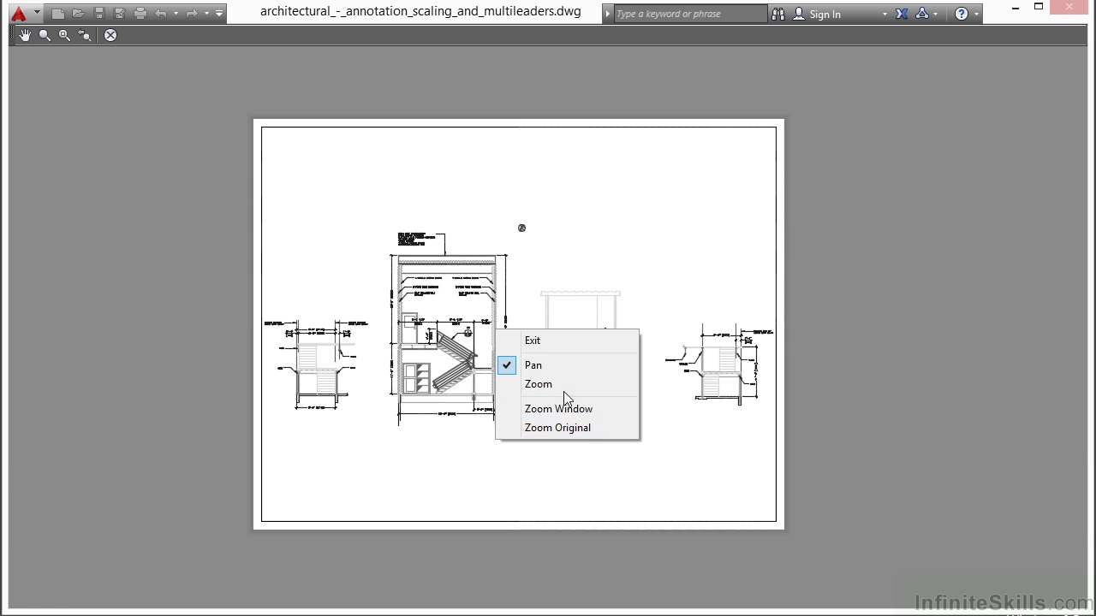
left_click(544, 342)
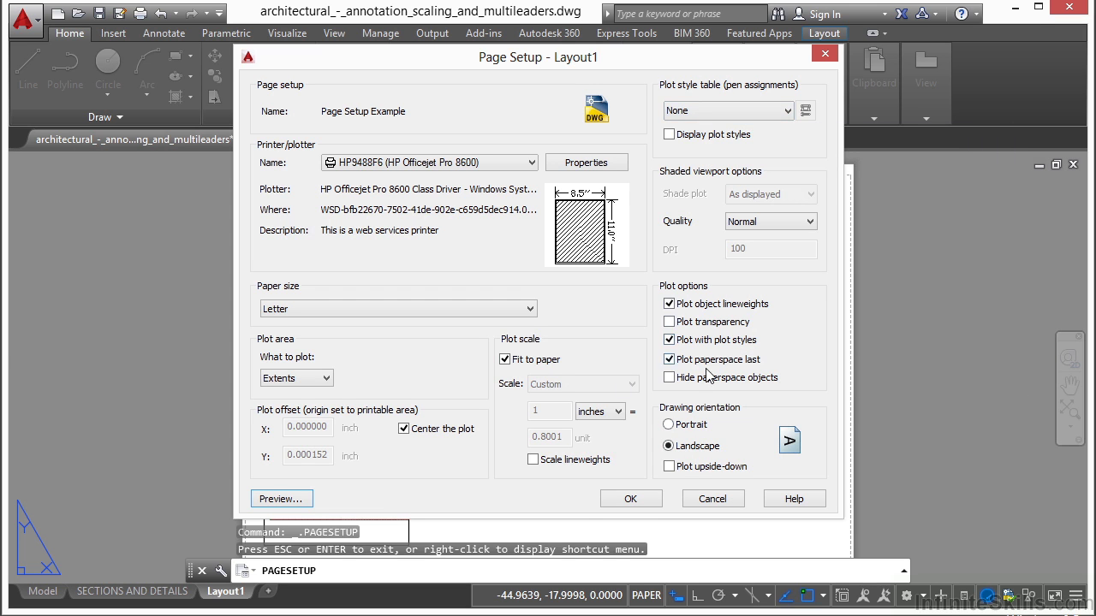
Step: Save the page setup's settings and make Page Setup Example the current page setup for Layout1
left_click(631, 501)
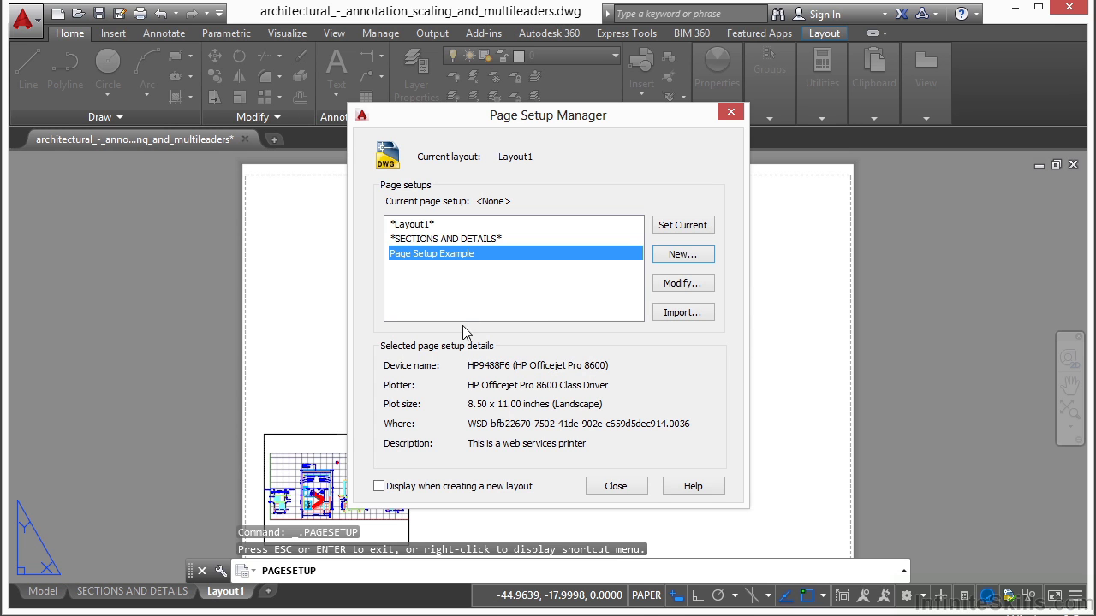
left_click(454, 260)
left_click(511, 256)
left_click(693, 229)
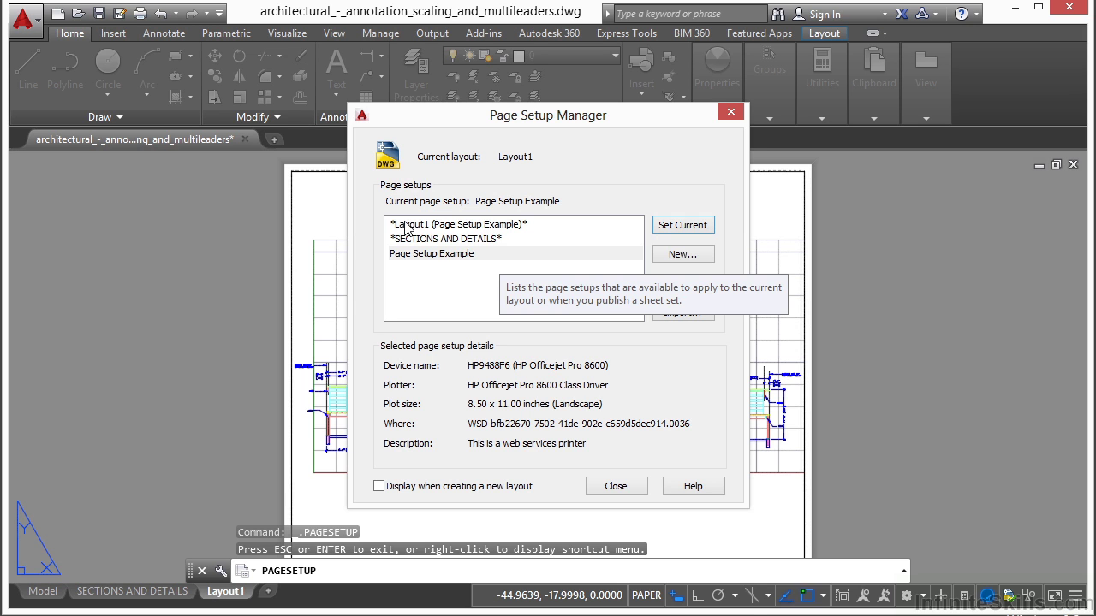
left_click(435, 241)
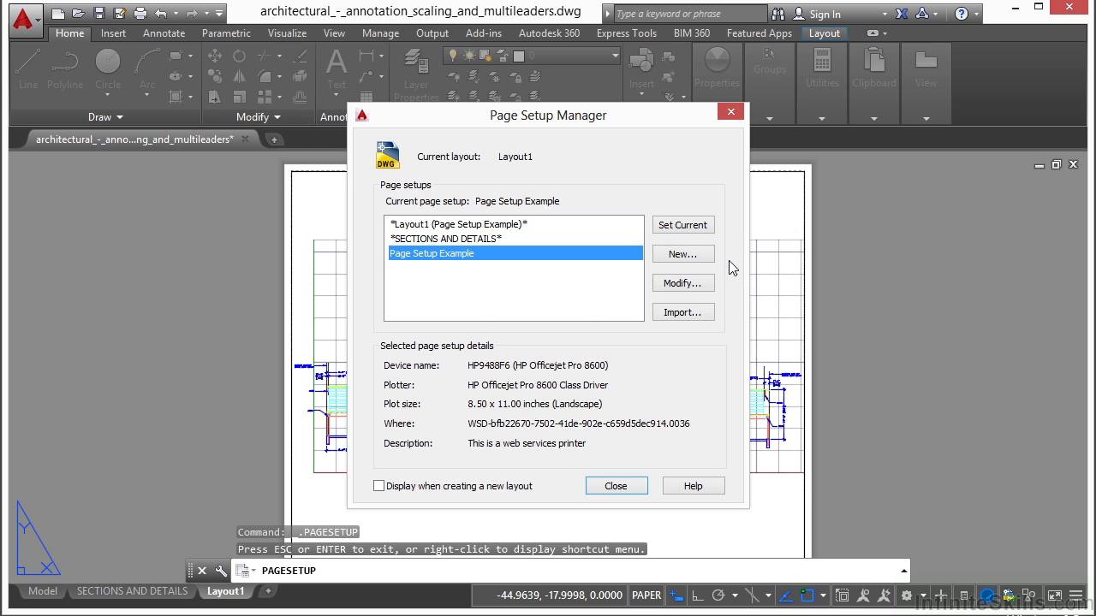
left_click(698, 259)
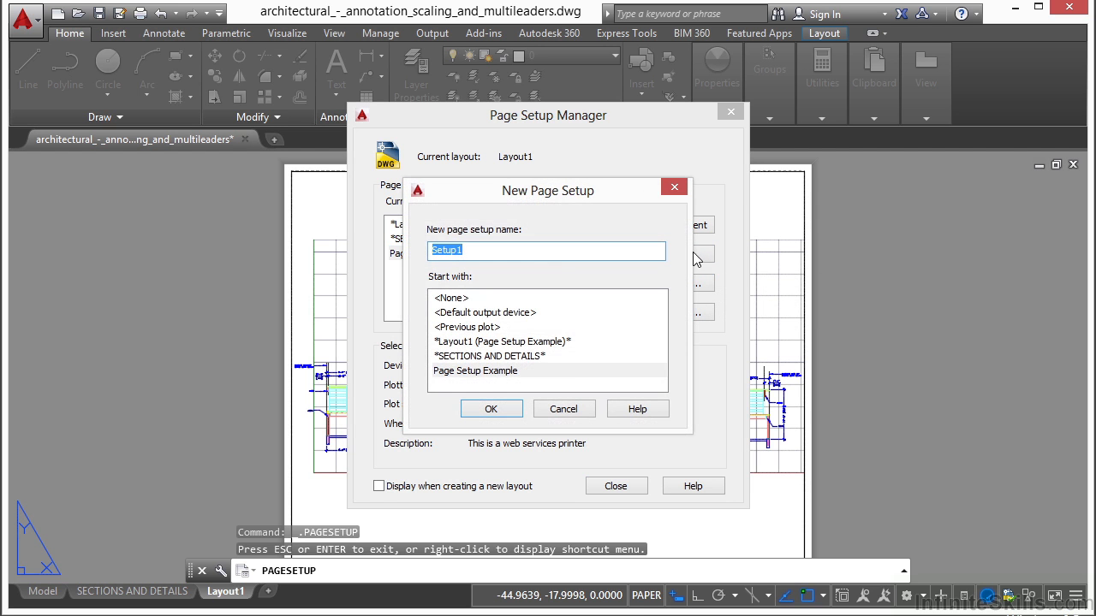
left_click(563, 409)
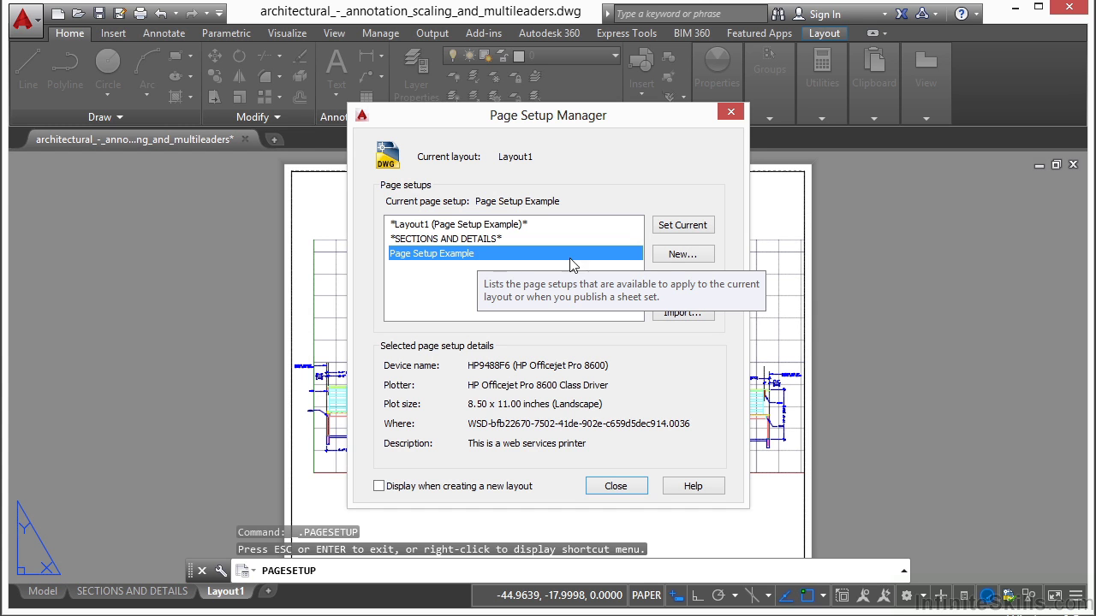
Step: Create another page setup named PDF 24x36, starting with the Page Setup Example settings
left_click(676, 255)
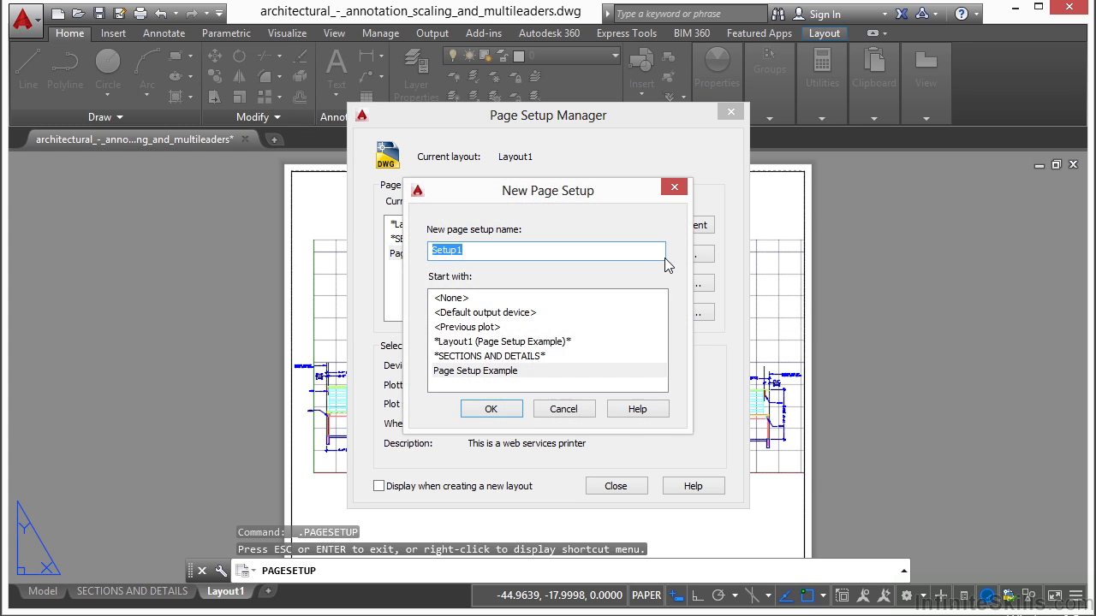
type("PDF 24x36")
left_click(493, 410)
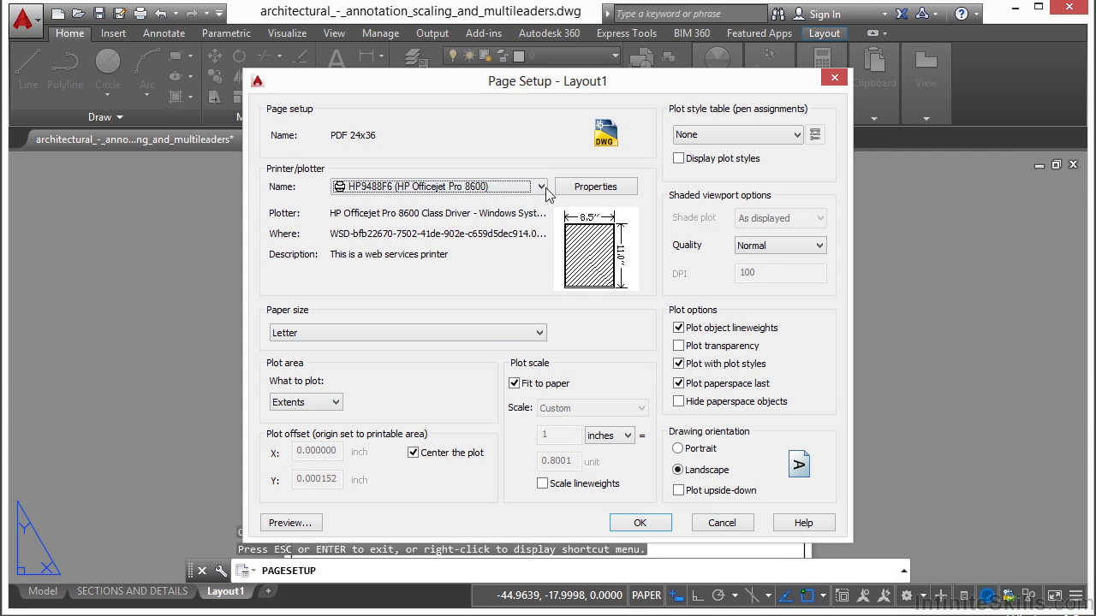
Step: Assign the DWG To PDF.pc3 plotter to the PDF 24x36 page setup
left_click(542, 186)
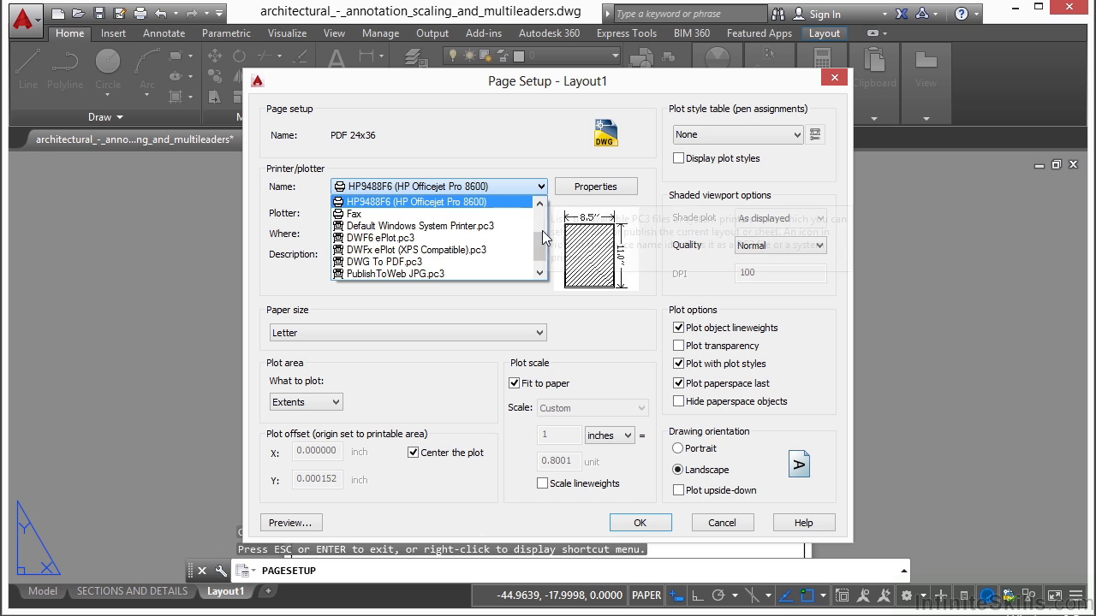
left_click_drag(542, 248, 550, 226)
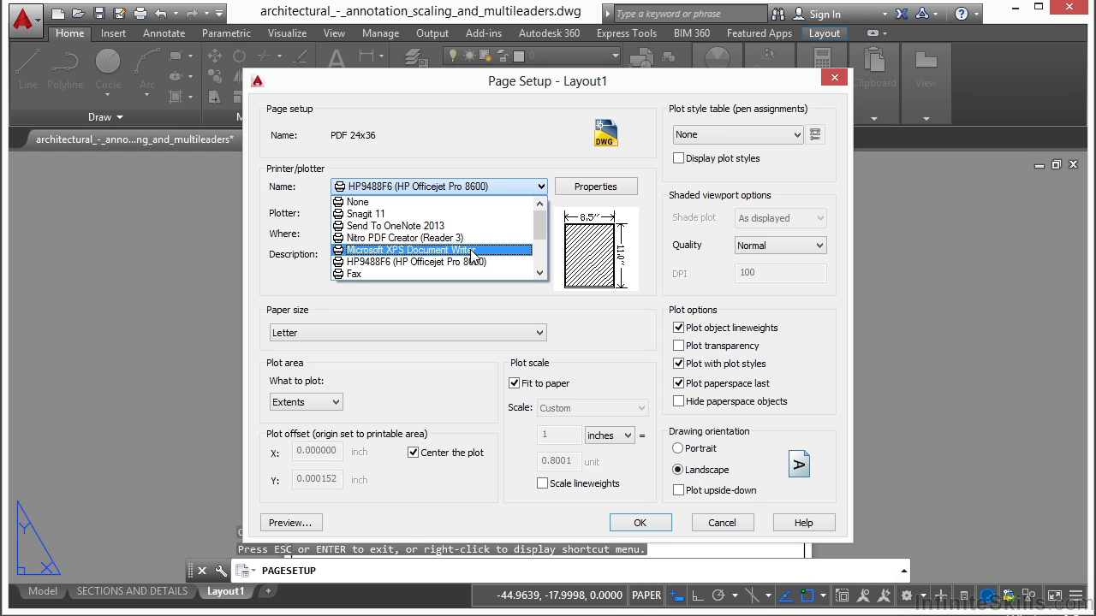
left_click(539, 273)
left_click(540, 273)
left_click(539, 273)
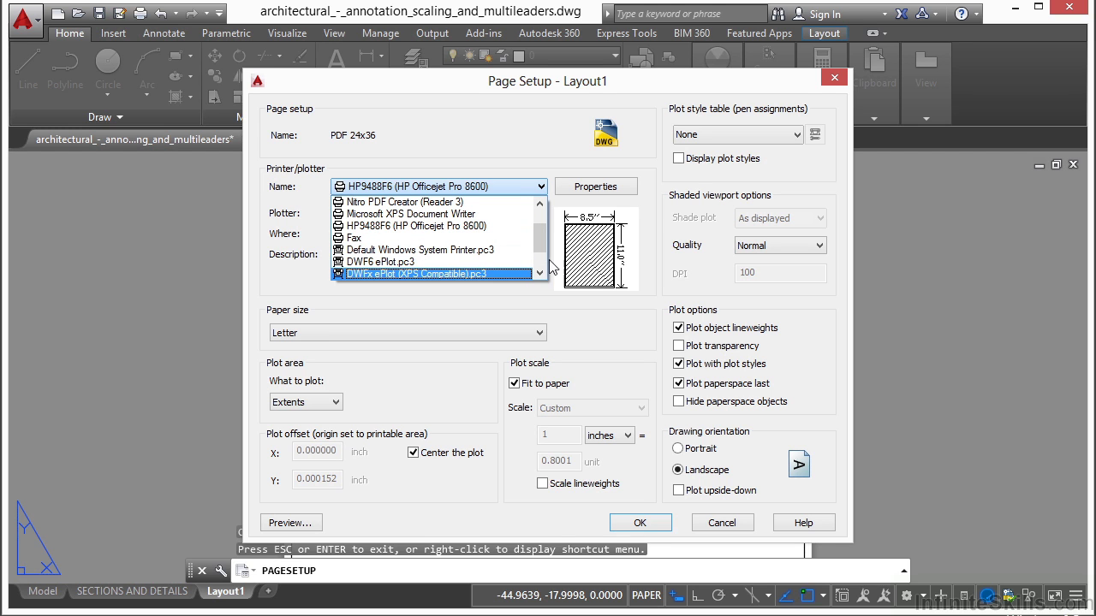
left_click_drag(539, 237, 538, 262)
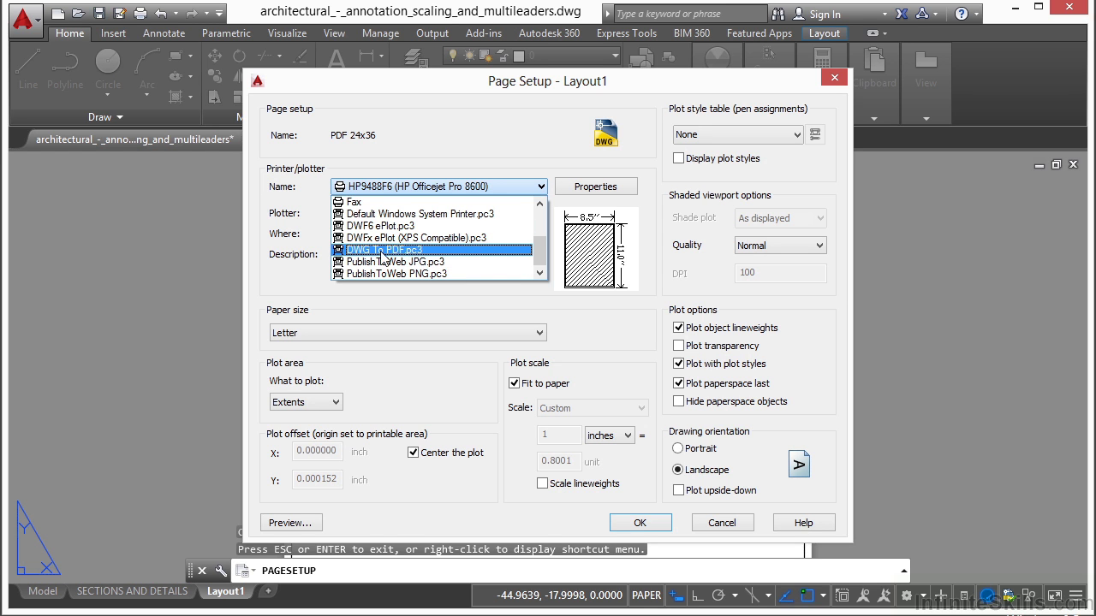
left_click(405, 255)
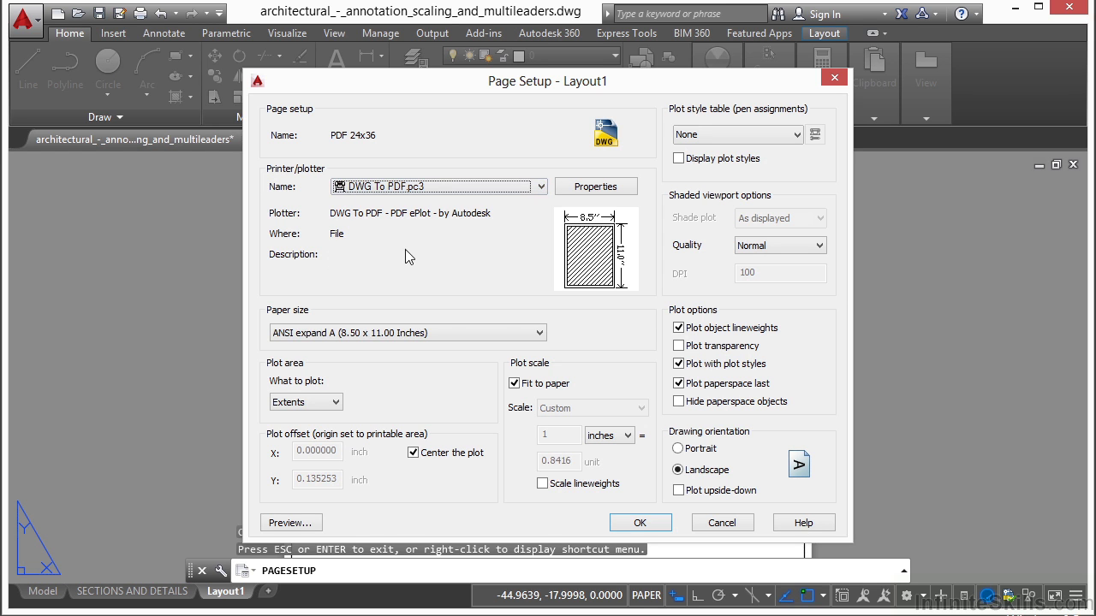
Step: Set the paper size to ARCH D (36.00 x 24.00 Inches)
left_click(537, 333)
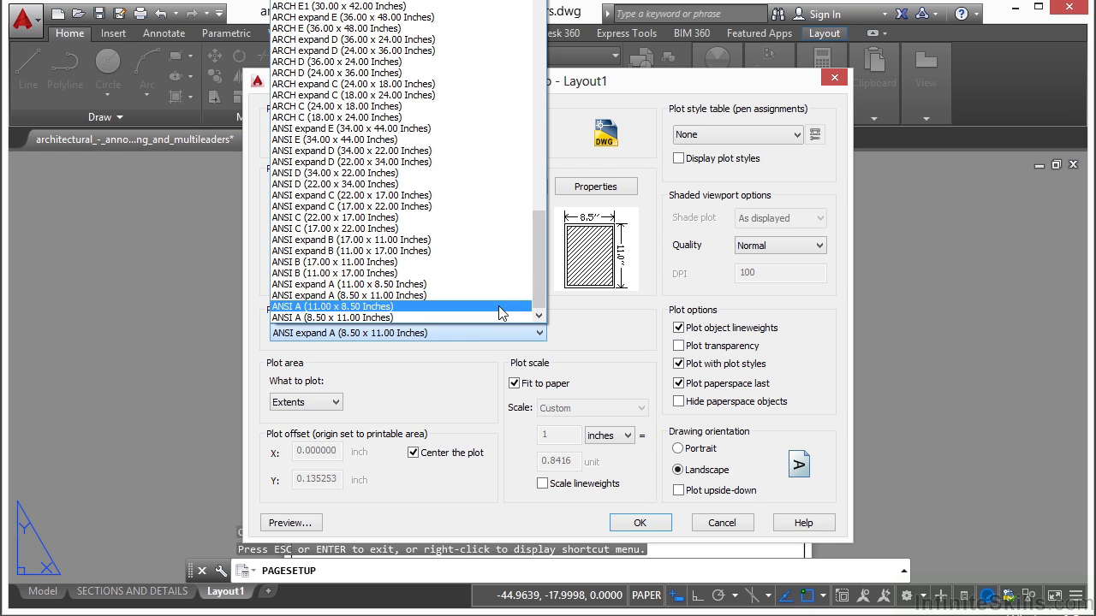
left_click_drag(542, 272, 541, 245)
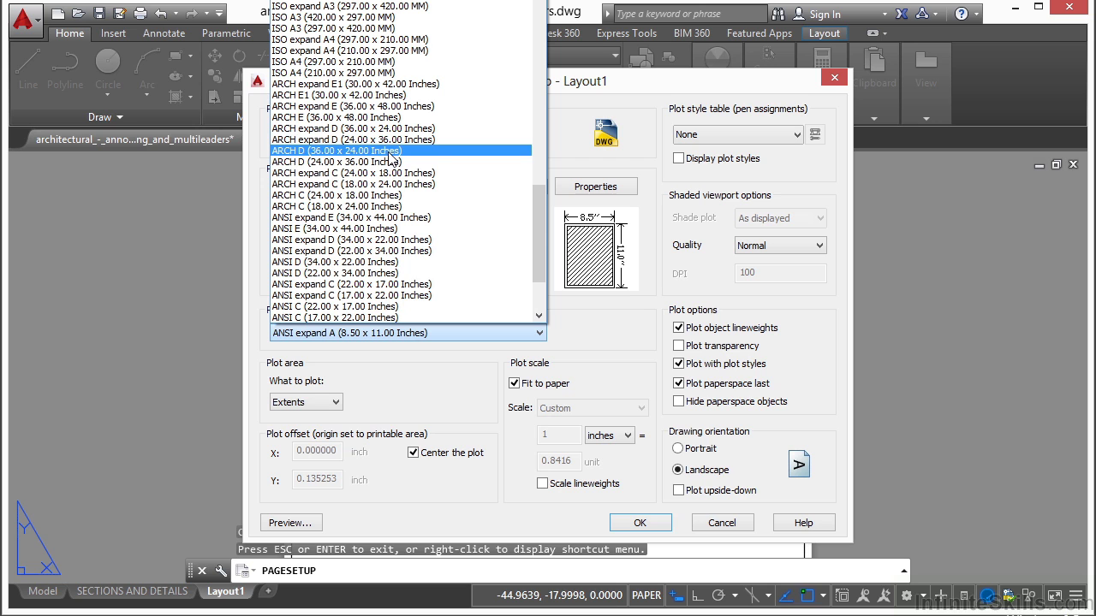
left_click(333, 152)
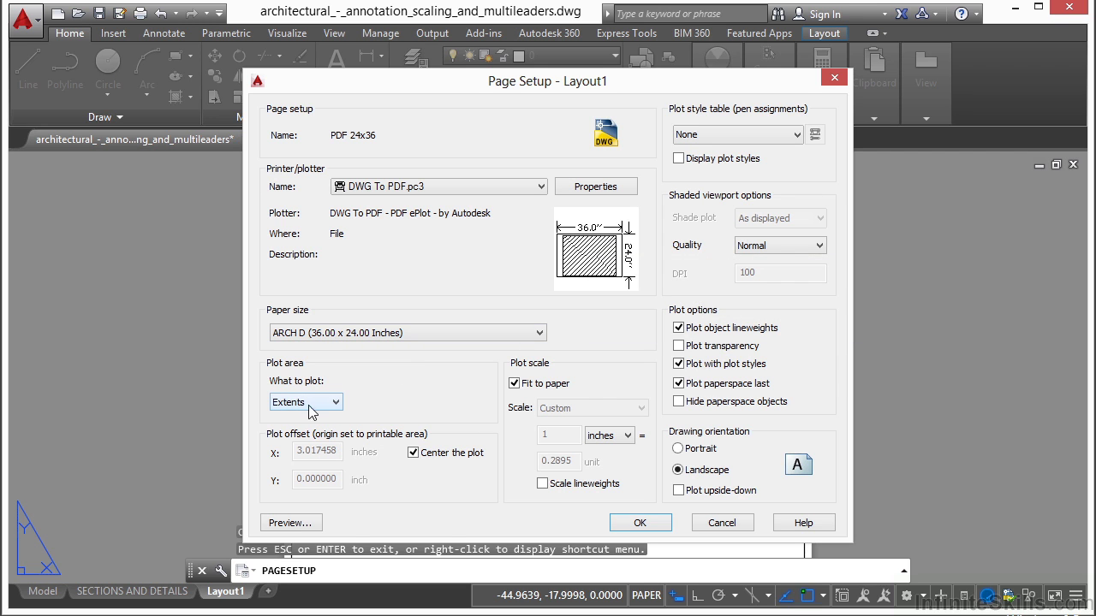
Step: Turn off fitting the plot to the paper and set the plot scale to 1 inch = 1 unit
left_click(514, 383)
left_click_drag(581, 465, 536, 463)
type("1")
left_click(564, 438)
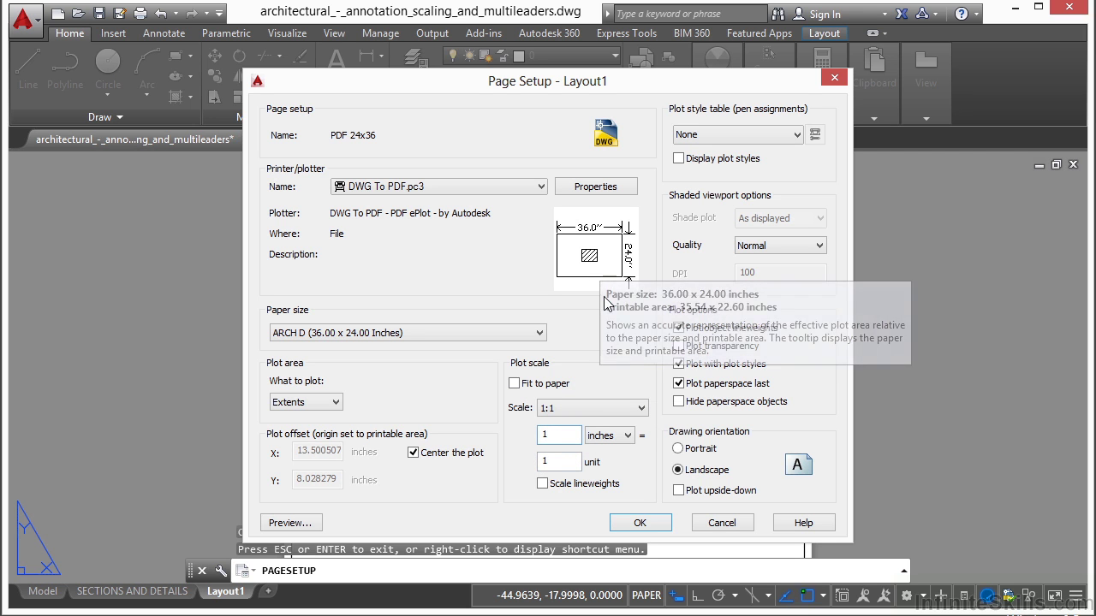
Step: Check the effective plot area on the paper thumbnail, preview the plot on the full sheet, and exit the preview
mouse_move(597, 263)
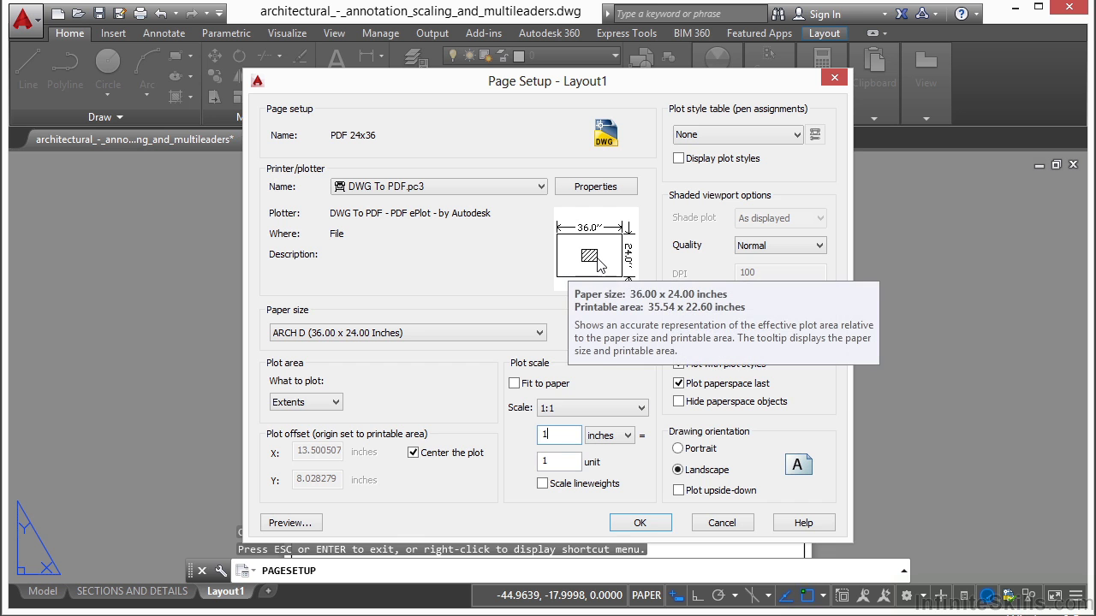
left_click_drag(504, 88, 550, 86)
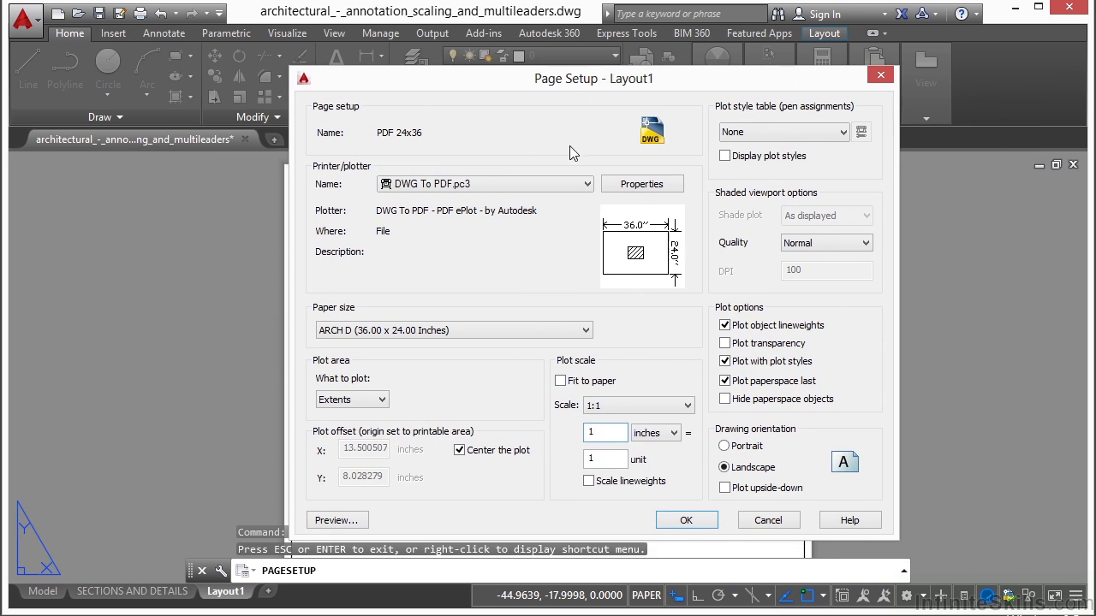
mouse_move(647, 259)
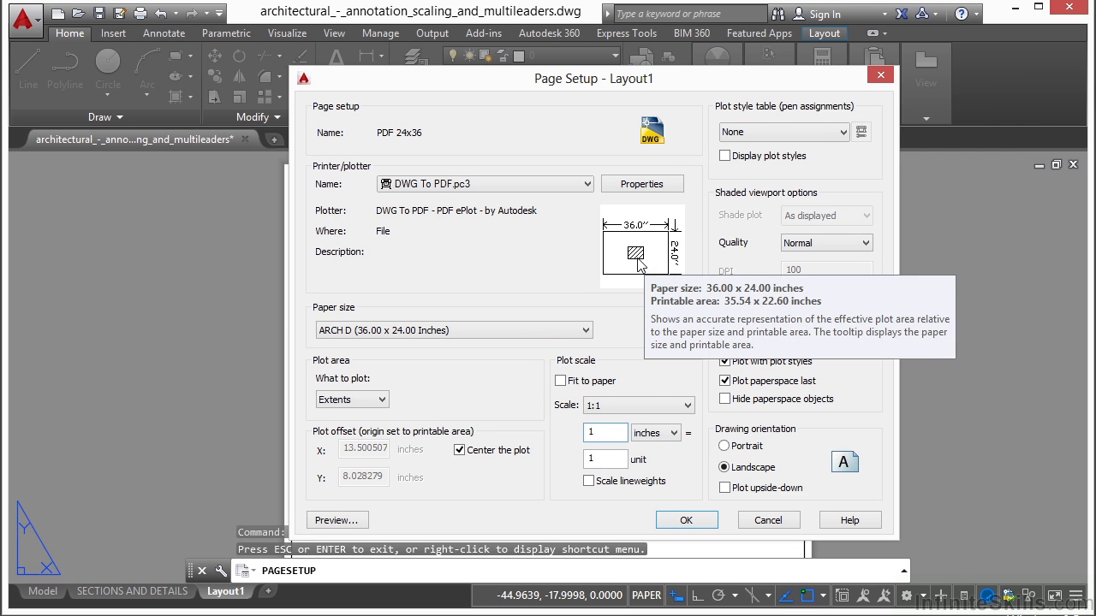
left_click(335, 520)
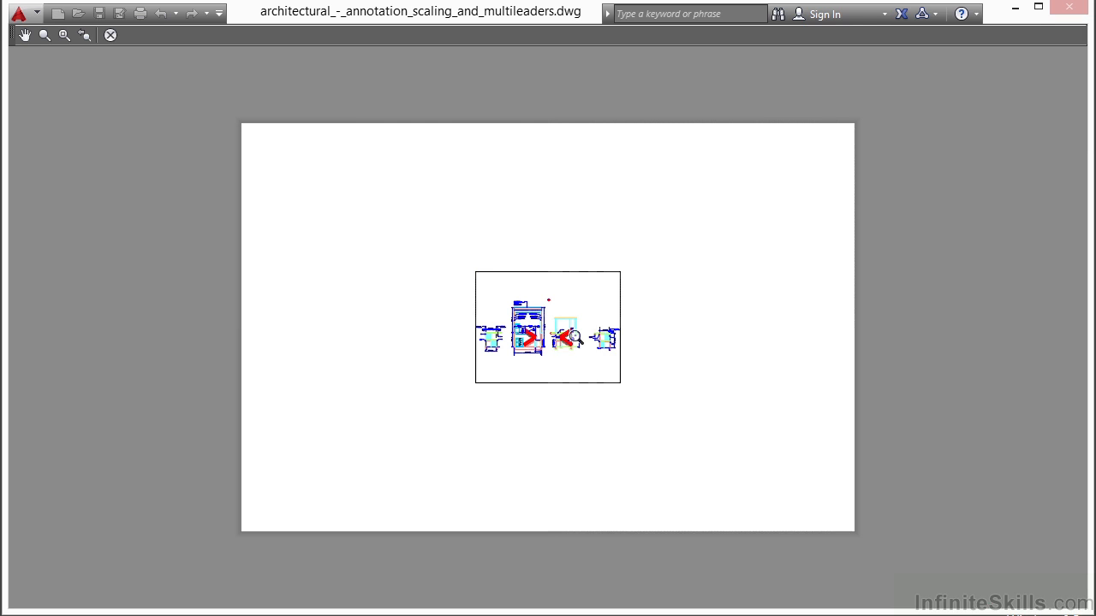
right_click(581, 310)
left_click(625, 323)
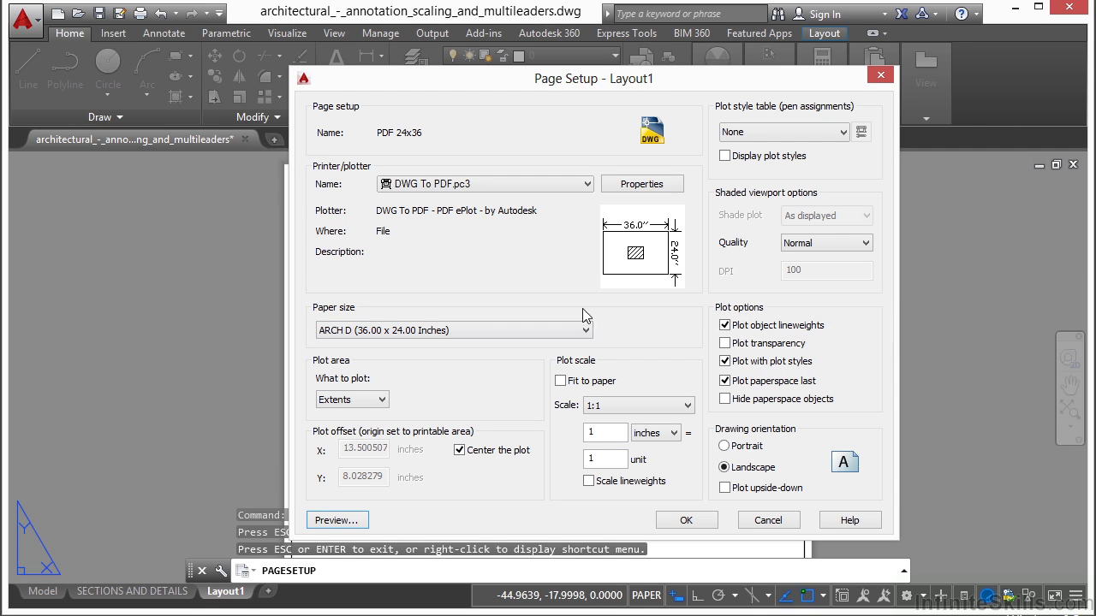
Step: Set the plot area to Layout, save the PDF 24x36 page setup, and close the Page Setup Manager
left_click(384, 400)
left_click(342, 439)
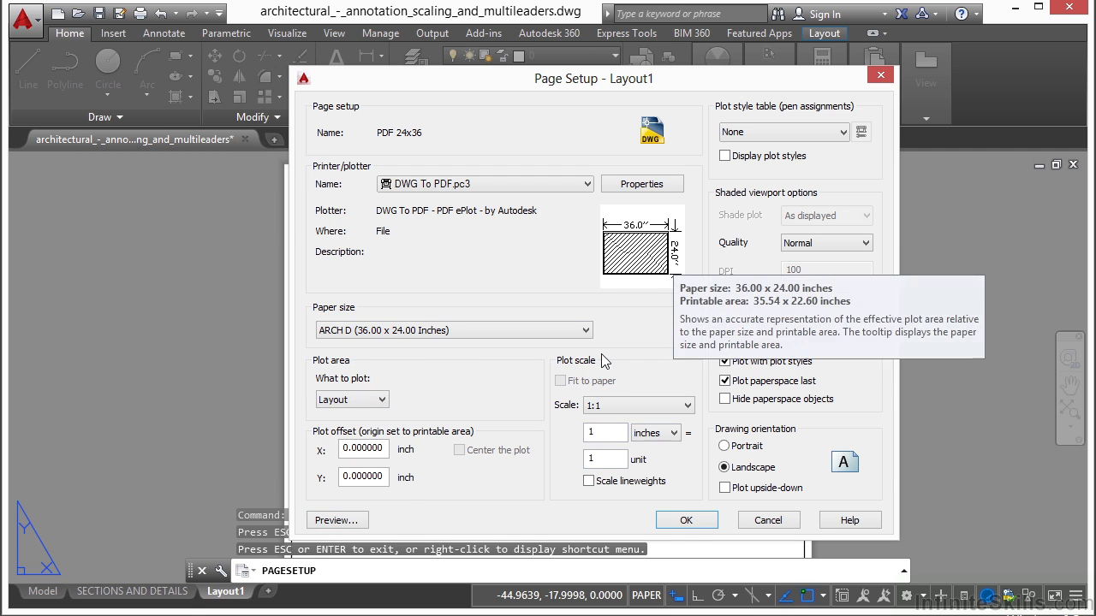
left_click(684, 522)
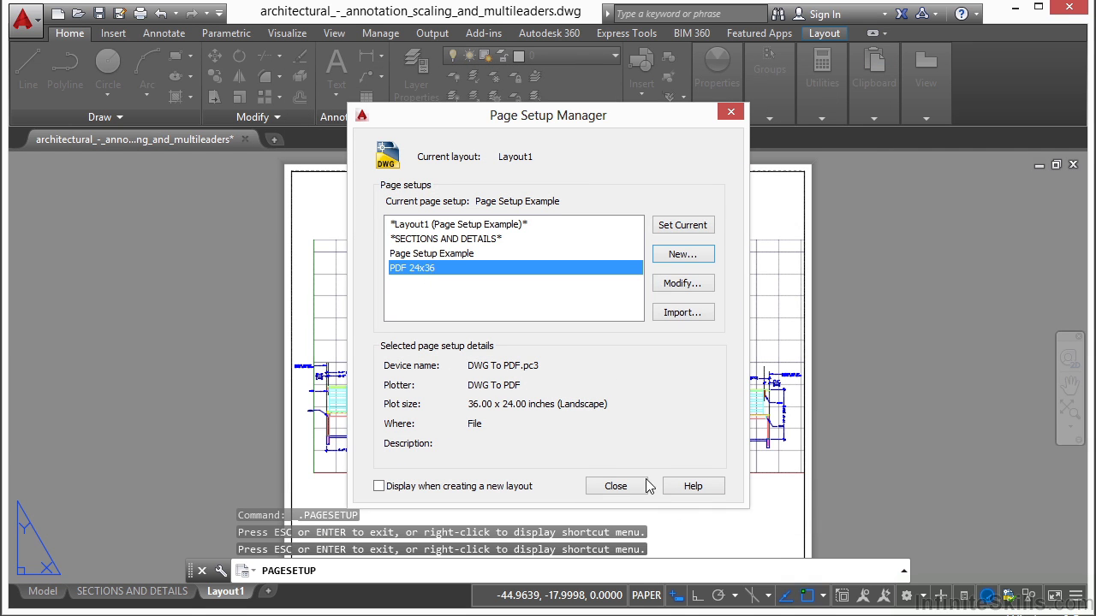
left_click(623, 490)
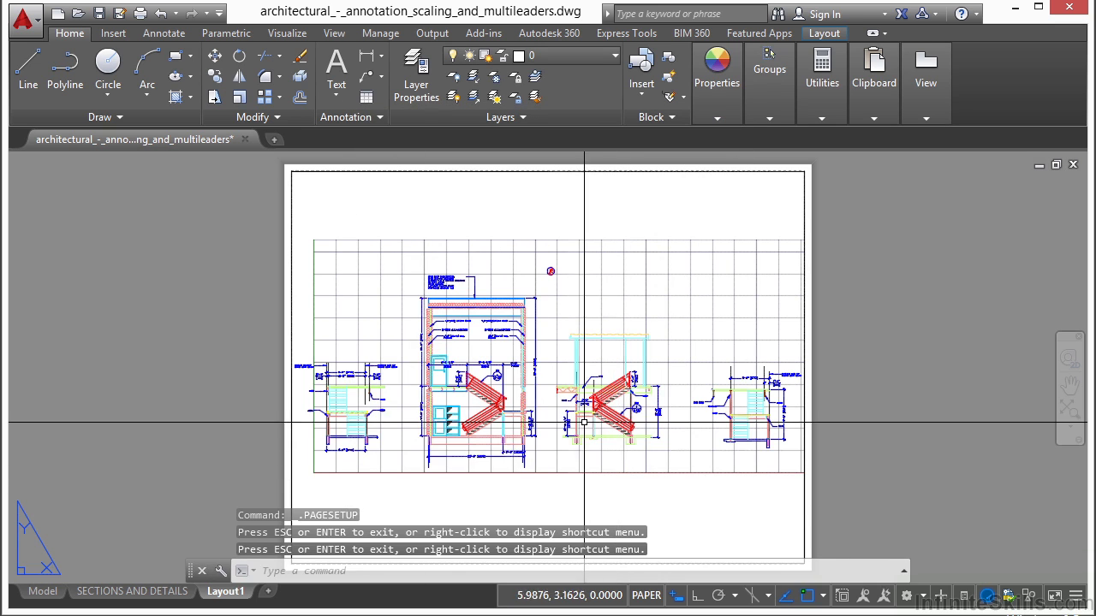
Step: Switch to the SECTIONS AND DETAILS layout and make PDF 24x36 its current page setup
left_click(132, 591)
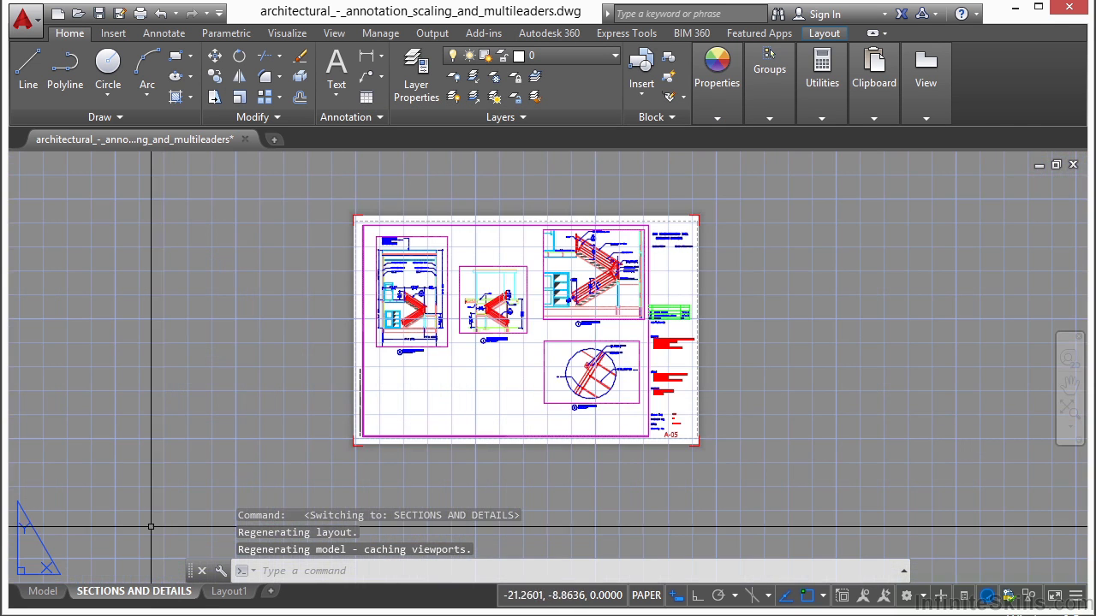
right_click(162, 598)
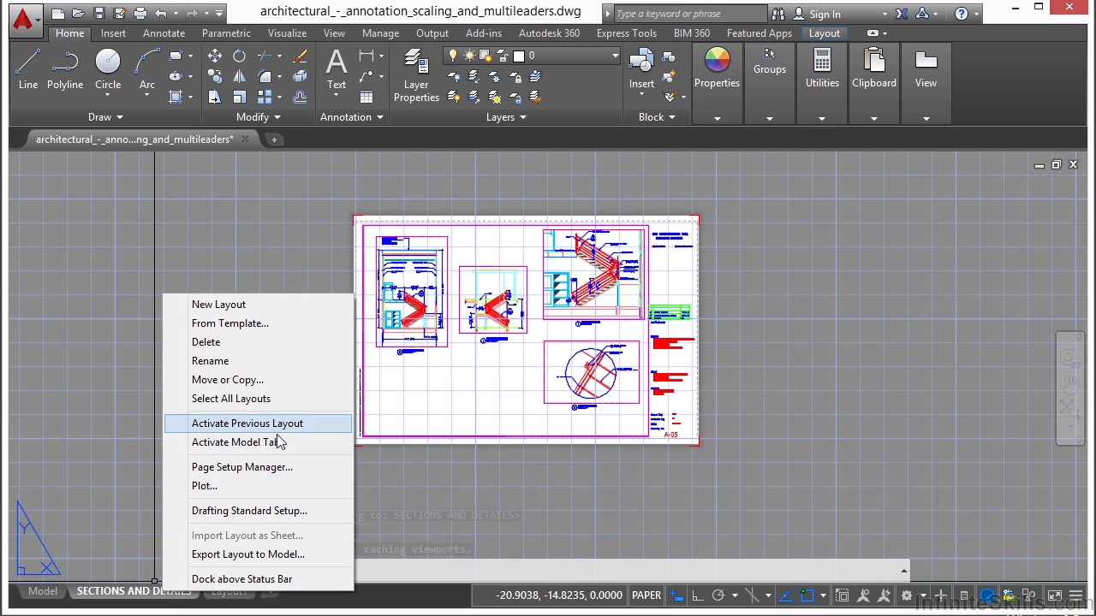
left_click(258, 467)
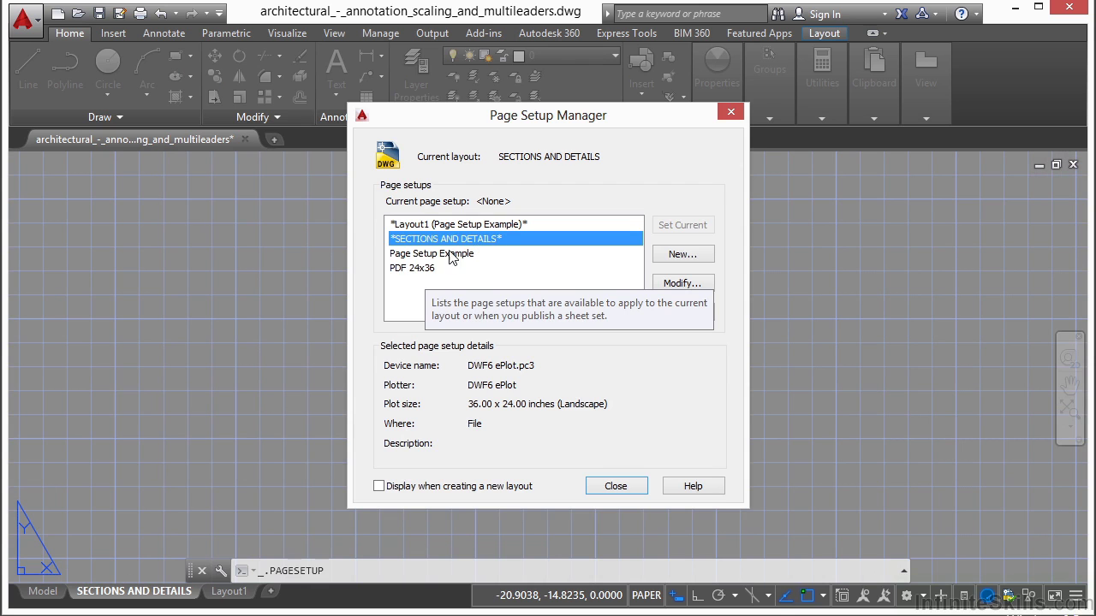
left_click(420, 268)
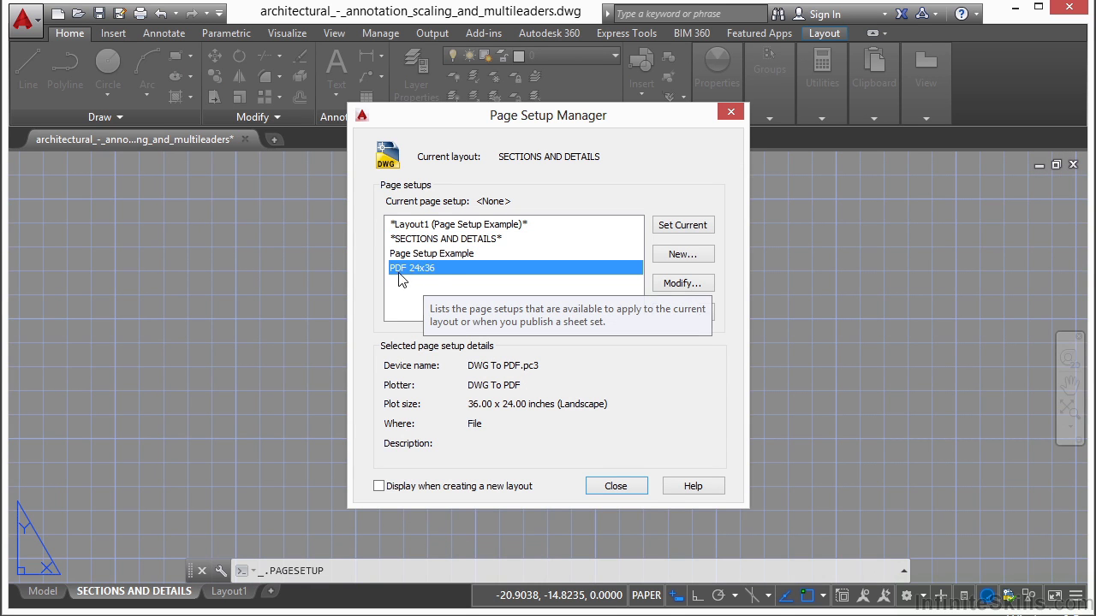
left_click(690, 228)
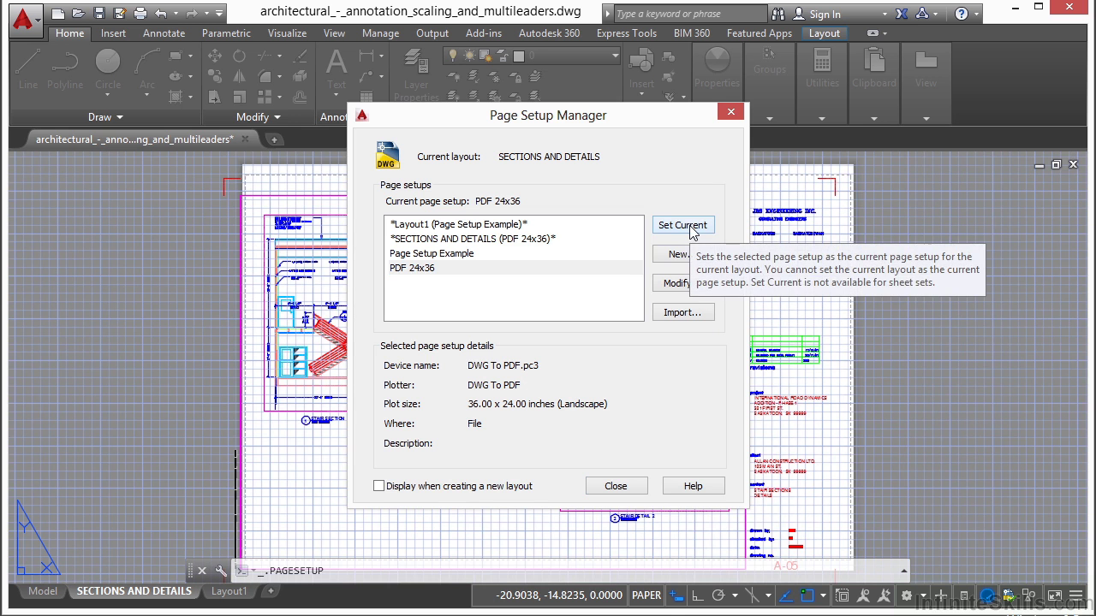
left_click(616, 486)
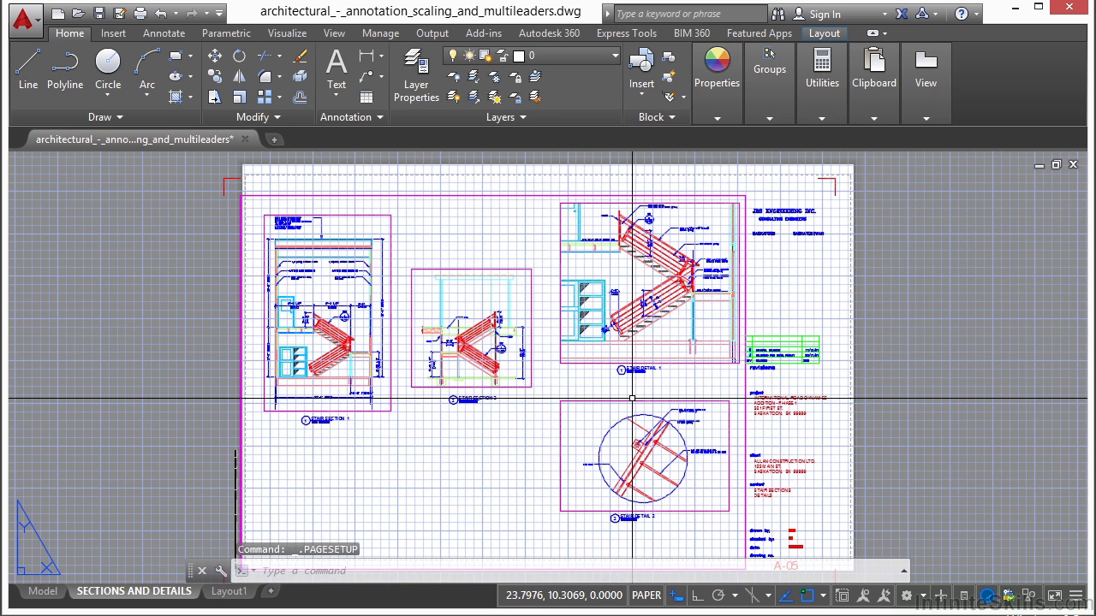
Step: Turn off the grid and check the border's upper-left corner against the sheet edge and printable area
key("F7")
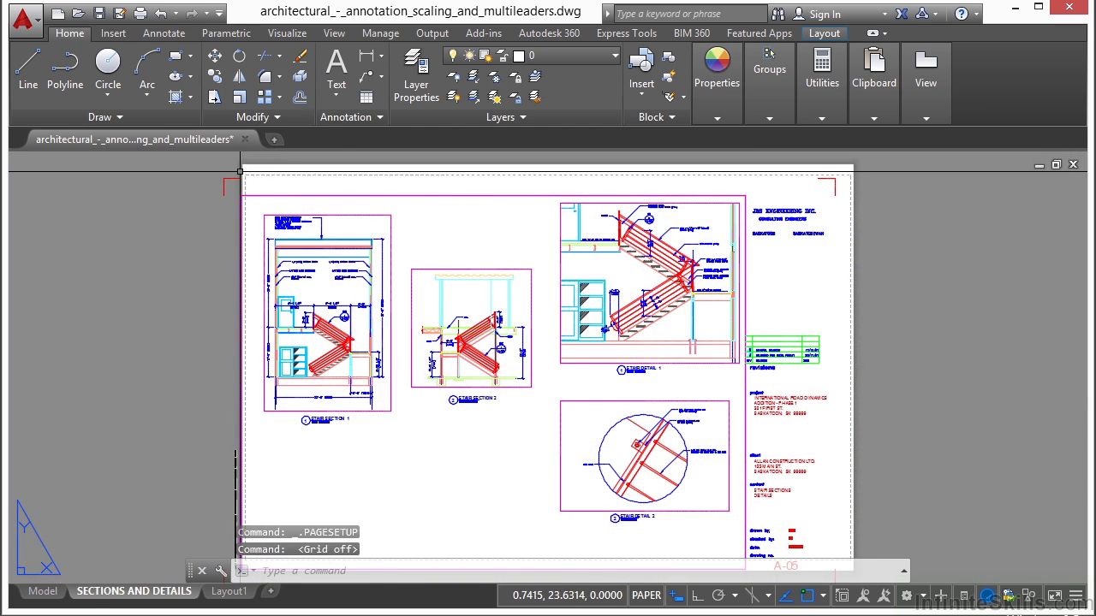
scroll(259, 175, "up", 5)
scroll(308, 185, "up", 4)
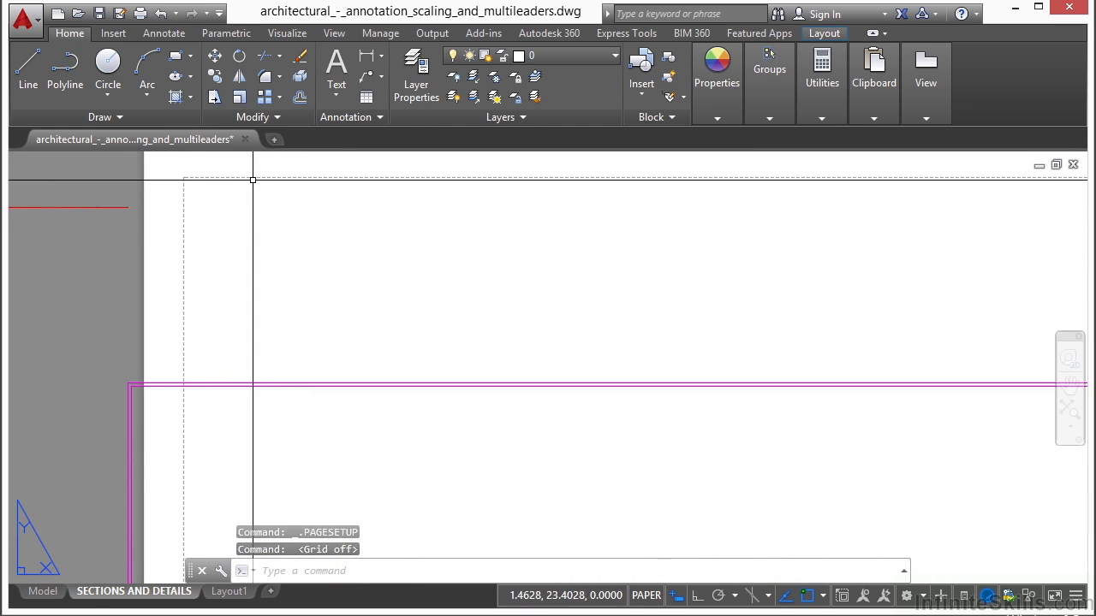
scroll(166, 205, "down", 3)
scroll(374, 215, "down", 3)
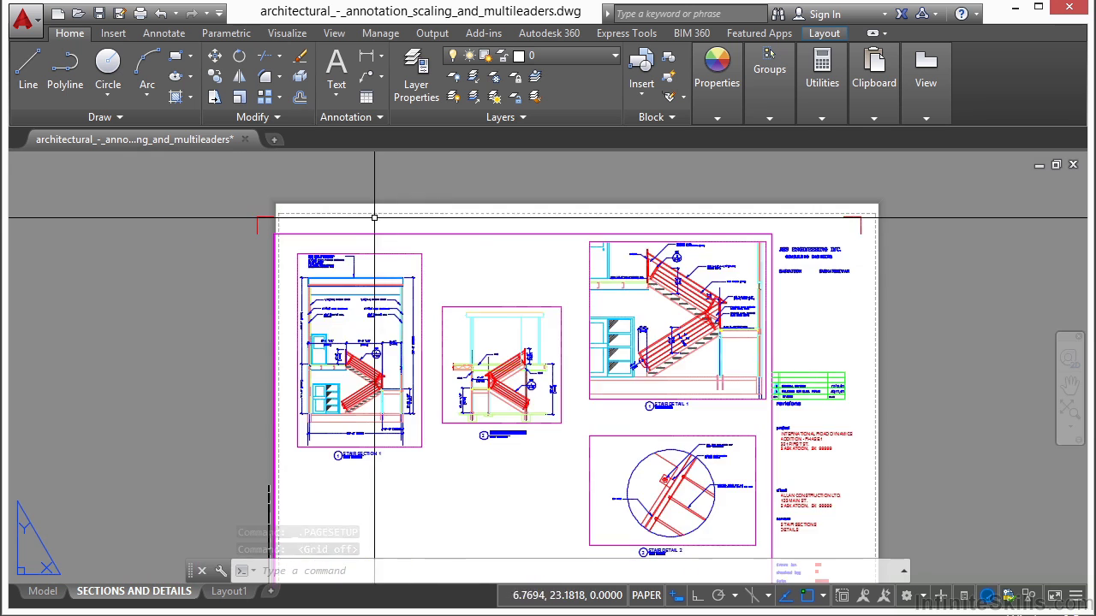
Step: Move all objects on the layout from the outer corner of the lower-left red corner mark to the sheet's lower-left corner
scroll(570, 257, "down", 3)
type("m")
key("Return")
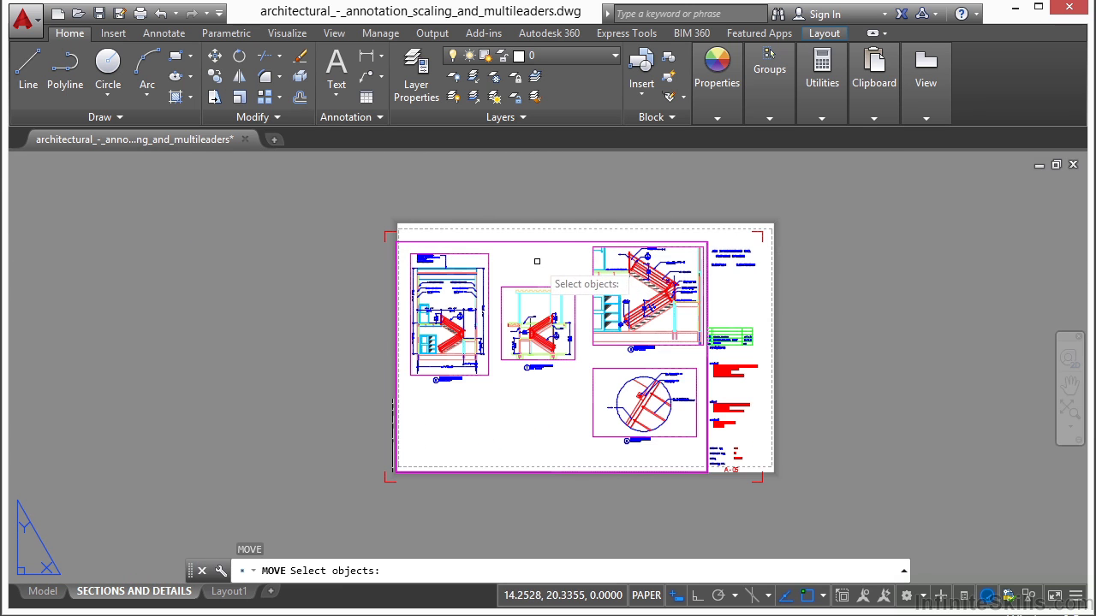
left_click(345, 192)
left_click(806, 516)
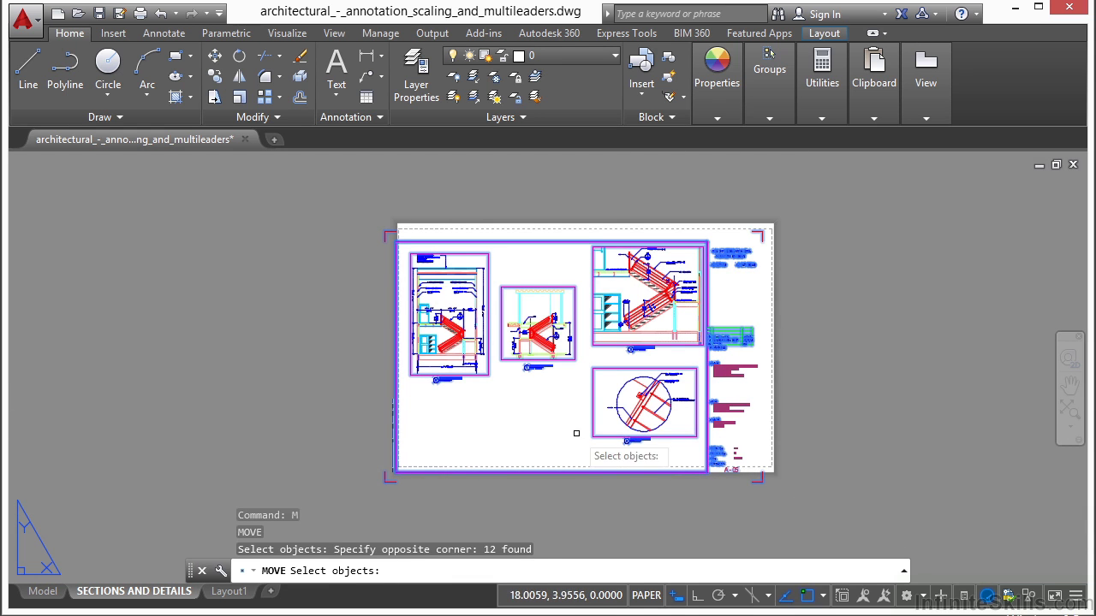
key("Return")
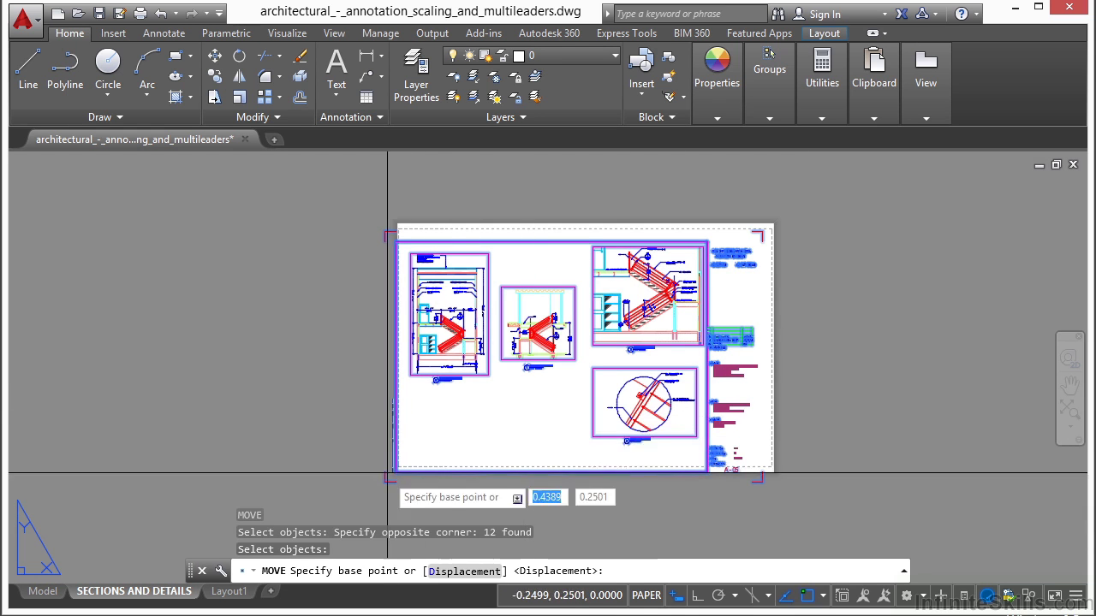
scroll(390, 469, "up", 6)
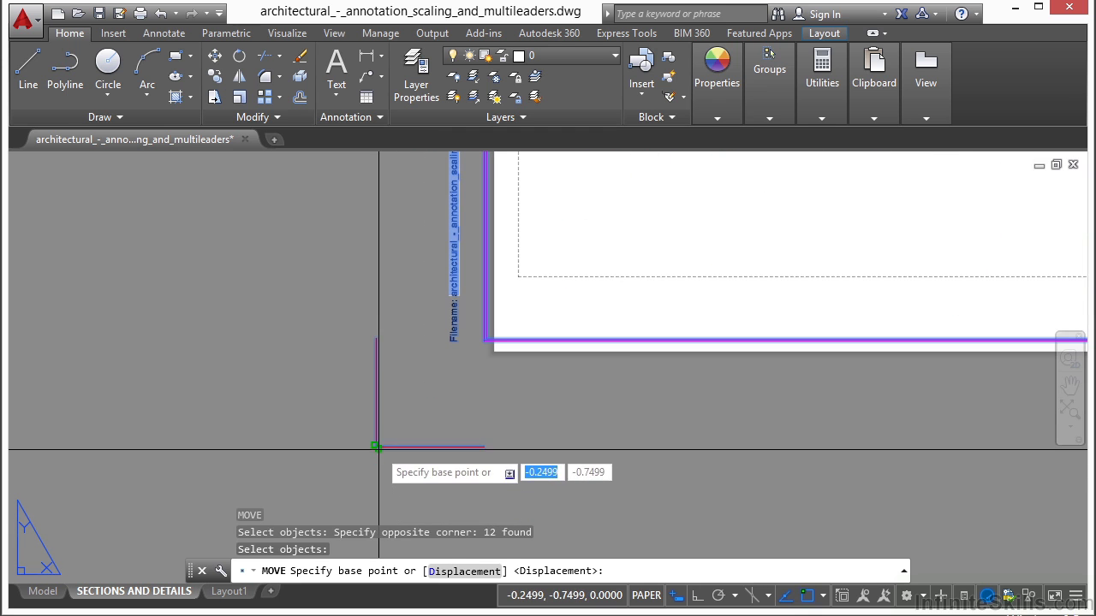
left_click(377, 446)
scroll(509, 347, "up", 3)
scroll(406, 442, "down", 2)
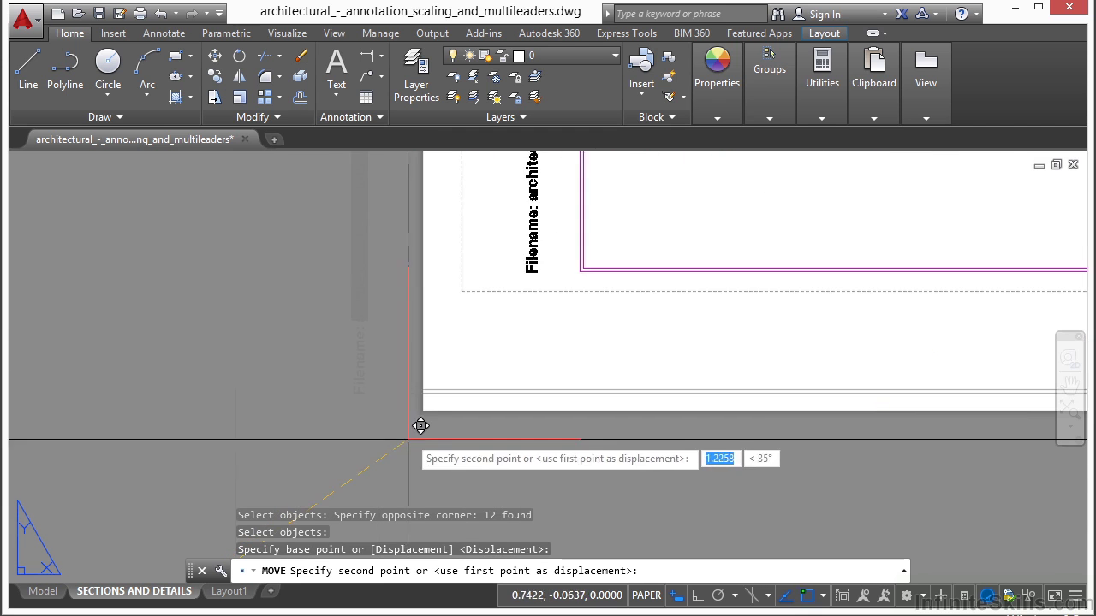
scroll(458, 325, "up", 2)
scroll(453, 379, "down", 2)
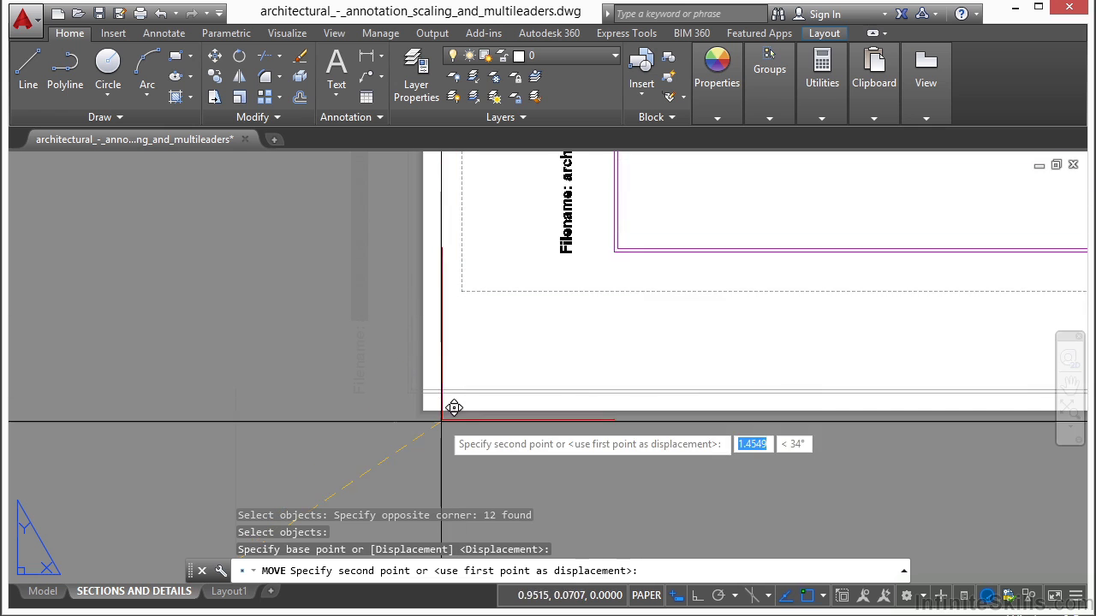
scroll(419, 391, "up", 3)
left_click(402, 385)
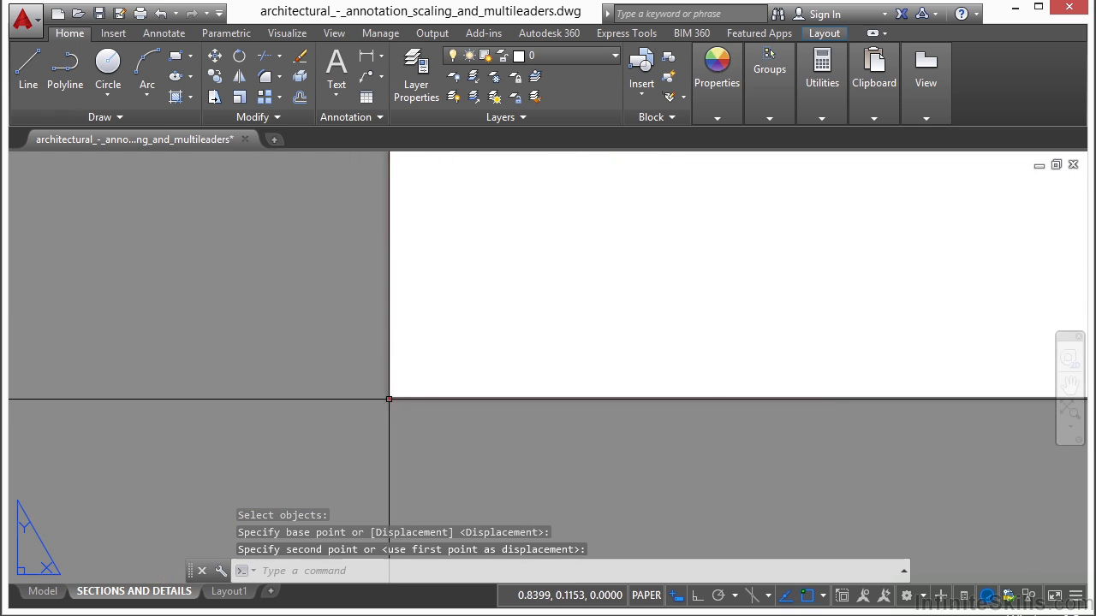
scroll(631, 286, "down", 2)
scroll(488, 362, "down", 5)
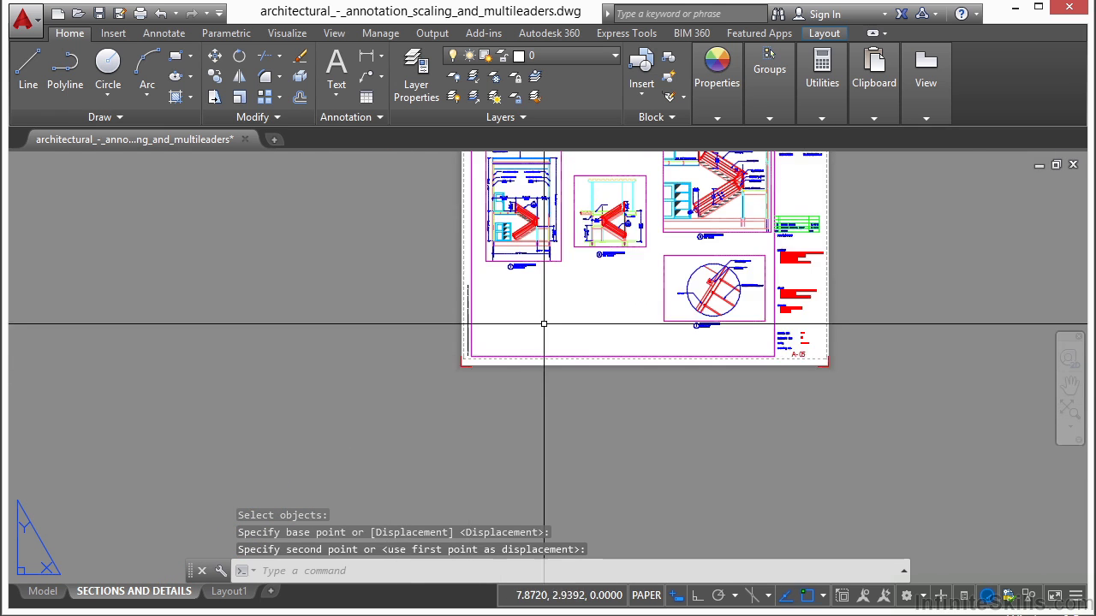
scroll(402, 303, "up", 5)
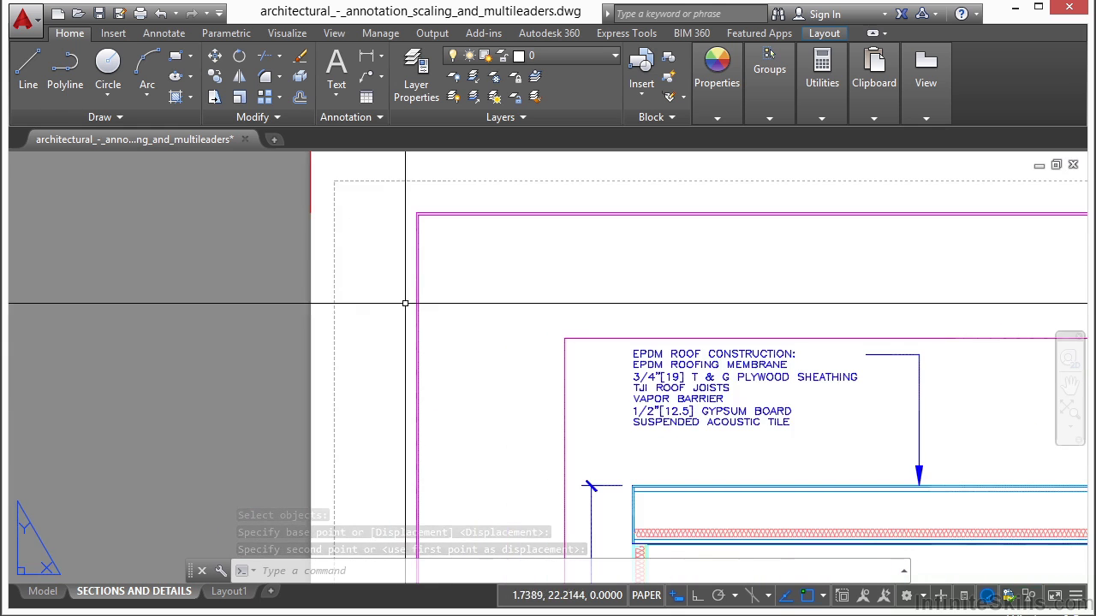
Step: Inspect the red corner marks, border and title block around the SECTIONS AND DETAILS sheet for alignment with the paper edges and printable area
scroll(382, 256, "up", 1)
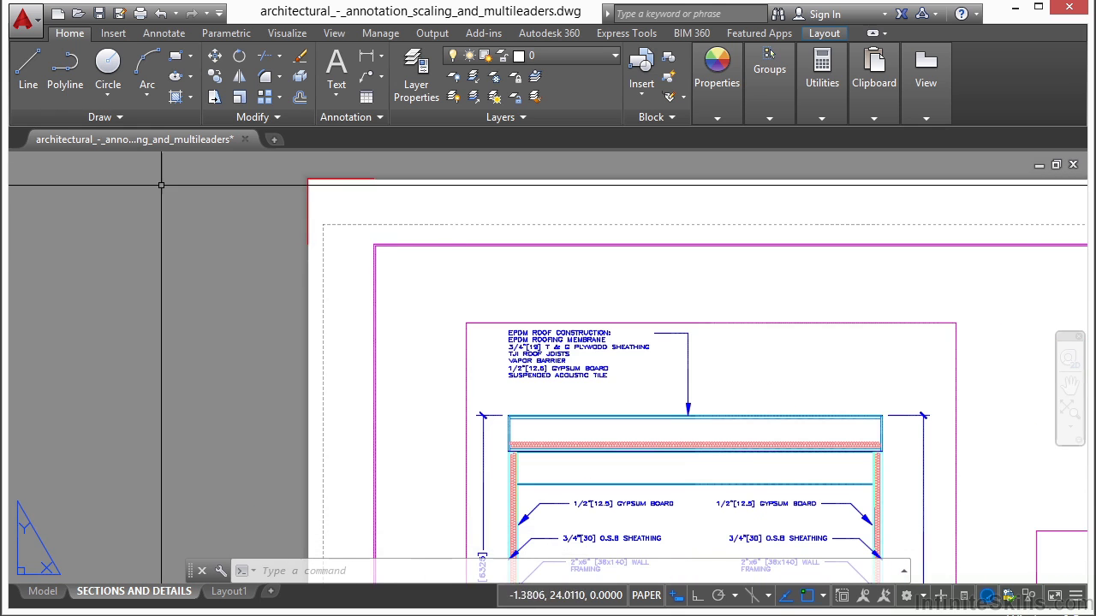
scroll(973, 309, "down", 4)
scroll(684, 248, "up", 3)
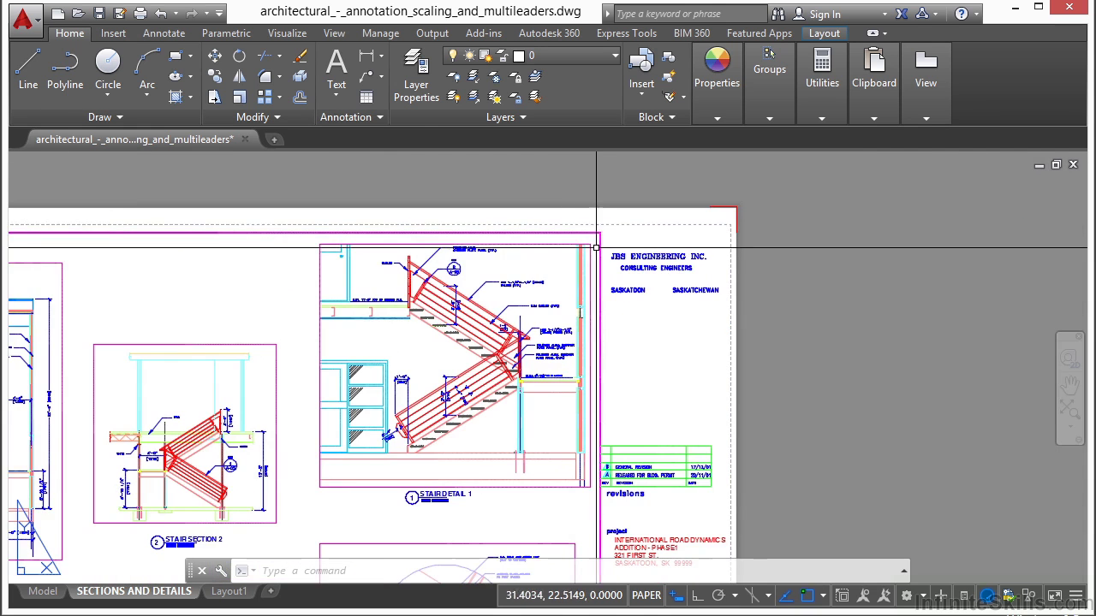
scroll(709, 239, "up", 2)
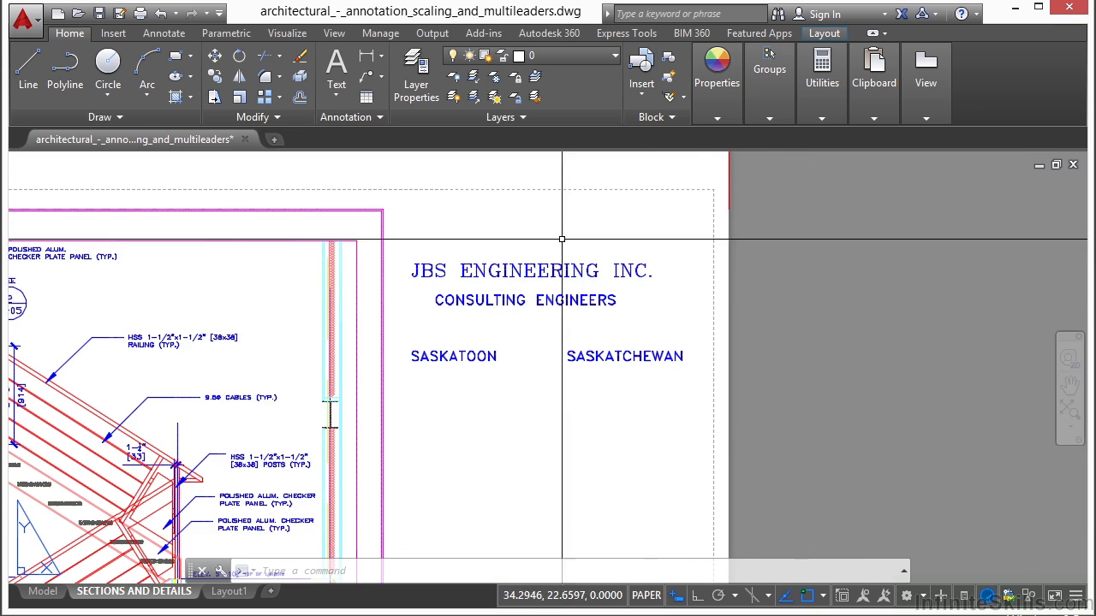
scroll(642, 283, "down", 4)
middle_click_drag(674, 411, 661, 144)
middle_click_drag(603, 446, 713, 326)
scroll(714, 440, "up", 2)
middle_click_drag(714, 440, 842, 402)
scroll(908, 366, "down", 2)
scroll(577, 385, "down", 4)
middle_click_drag(528, 284, 548, 351)
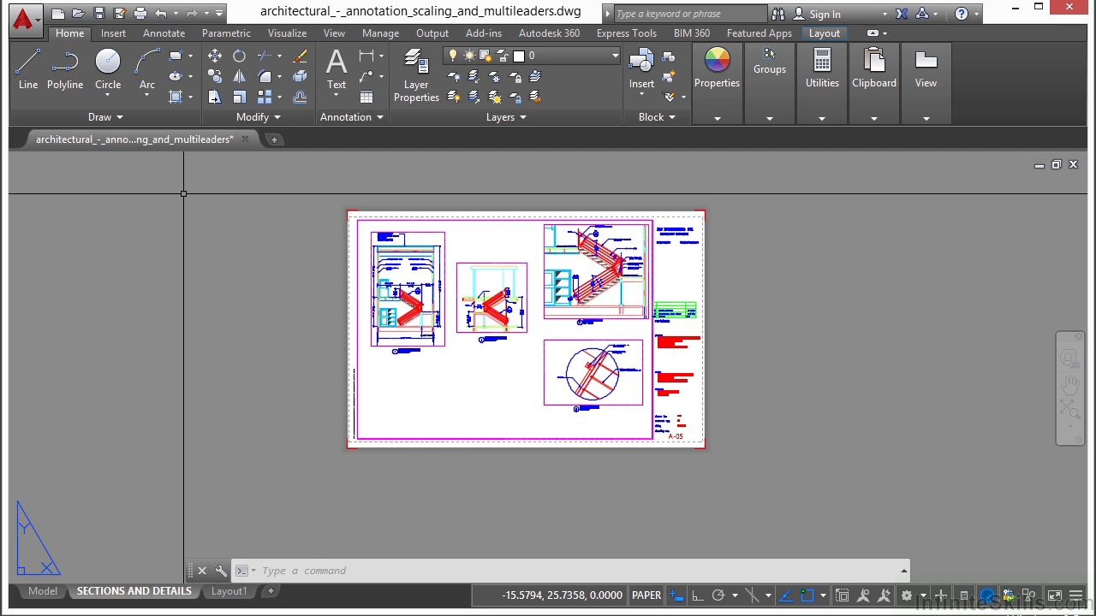
Step: Start the Plot command for SECTIONS AND DETAILS with the PDF 24x36 page setup, preview the sheet, and exit the preview
key("Return")
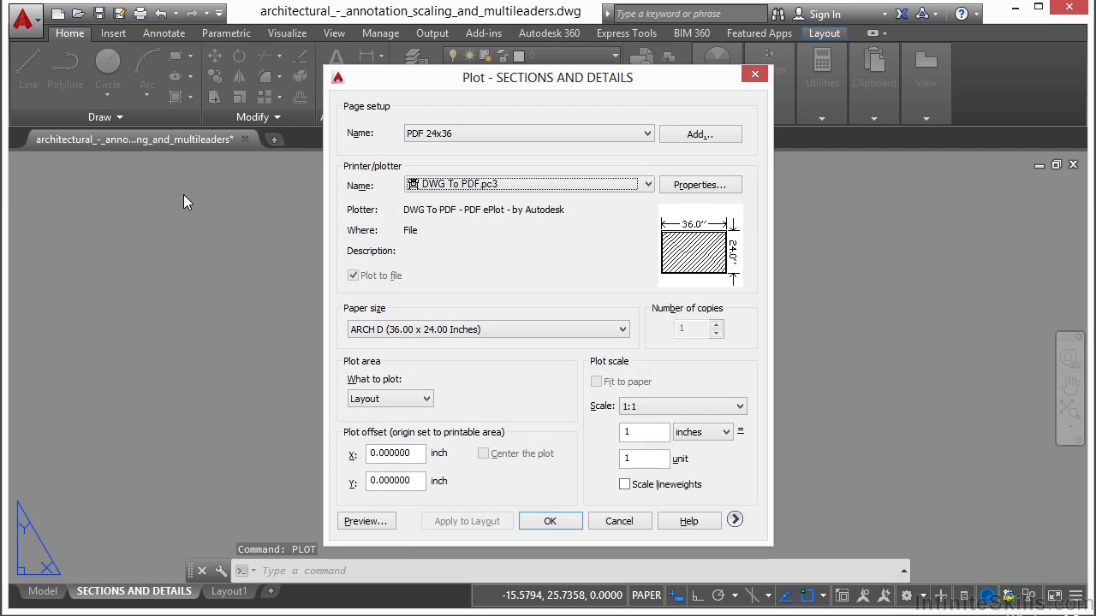
left_click(647, 135)
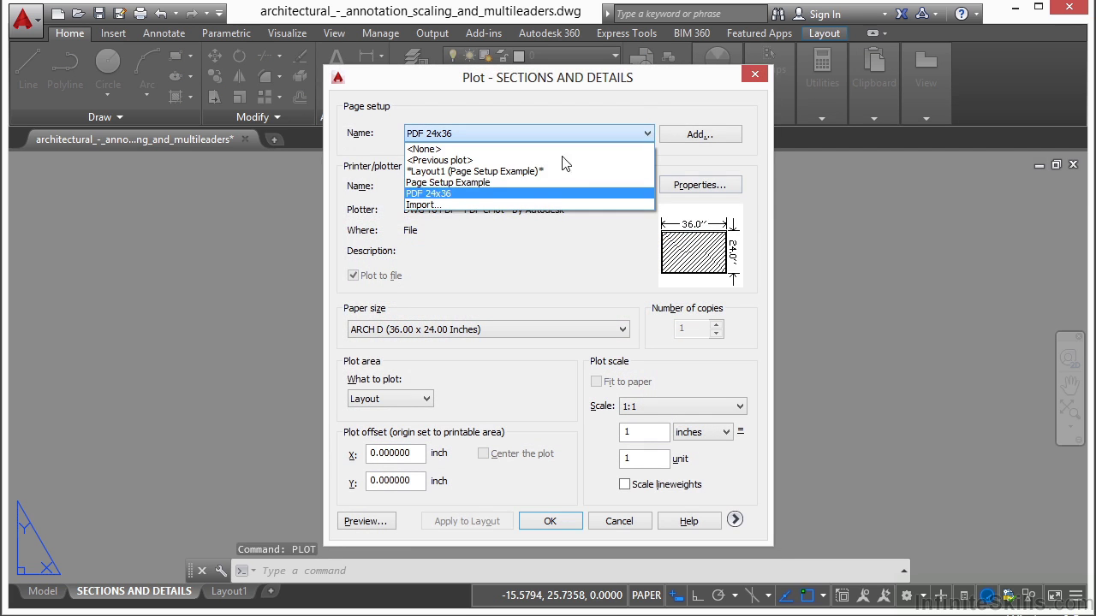
left_click(475, 194)
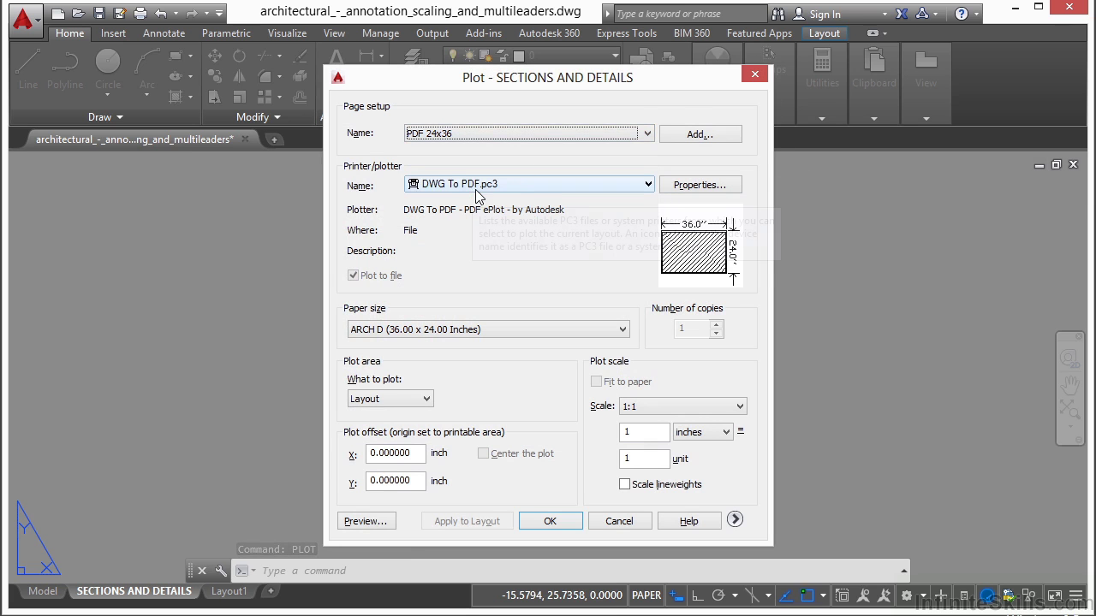
left_click(364, 521)
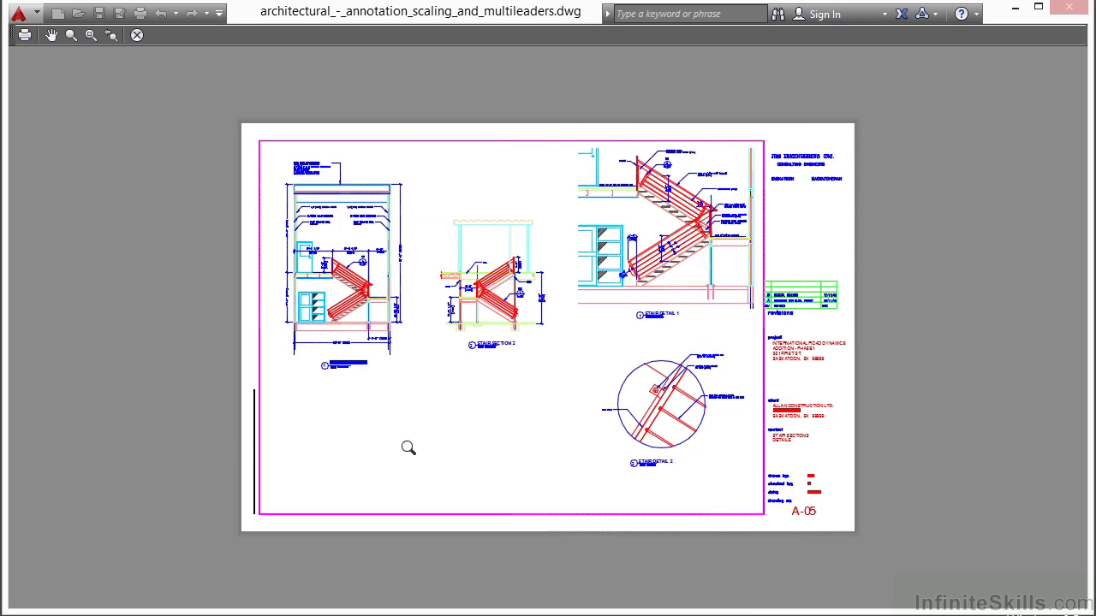
right_click(580, 269)
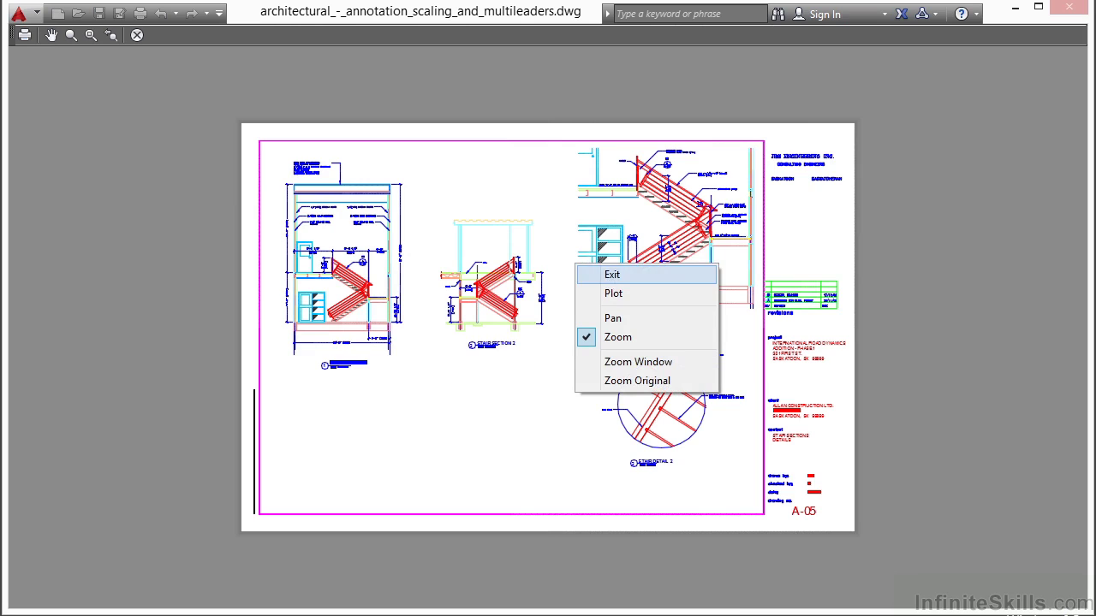
left_click(611, 275)
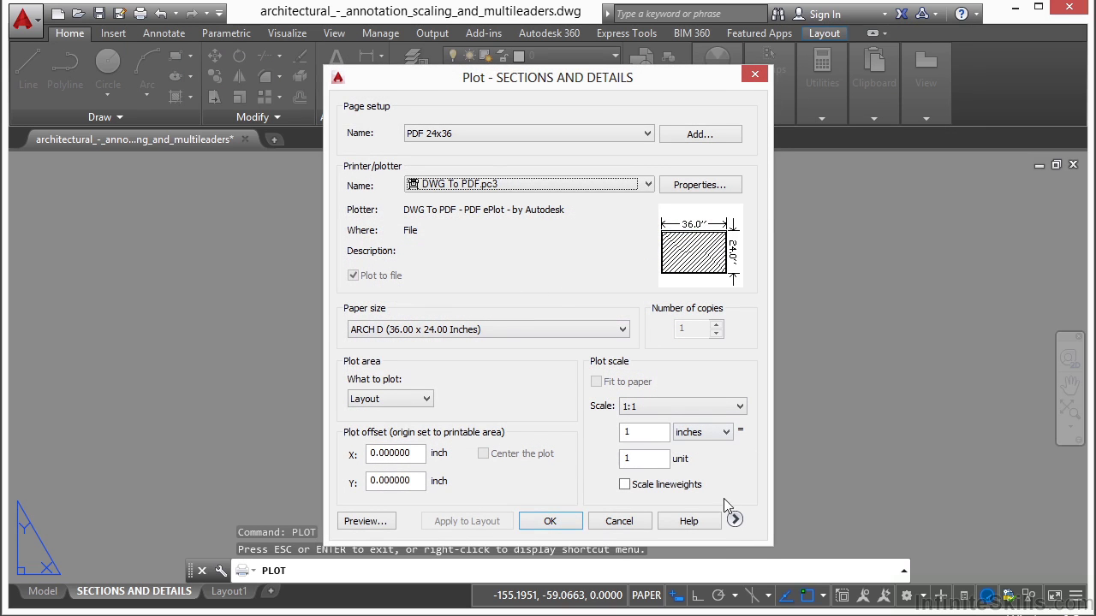
Step: Expand the Plot dialog to show its additional options, including the plot style table and drawing orientation
left_click(735, 520)
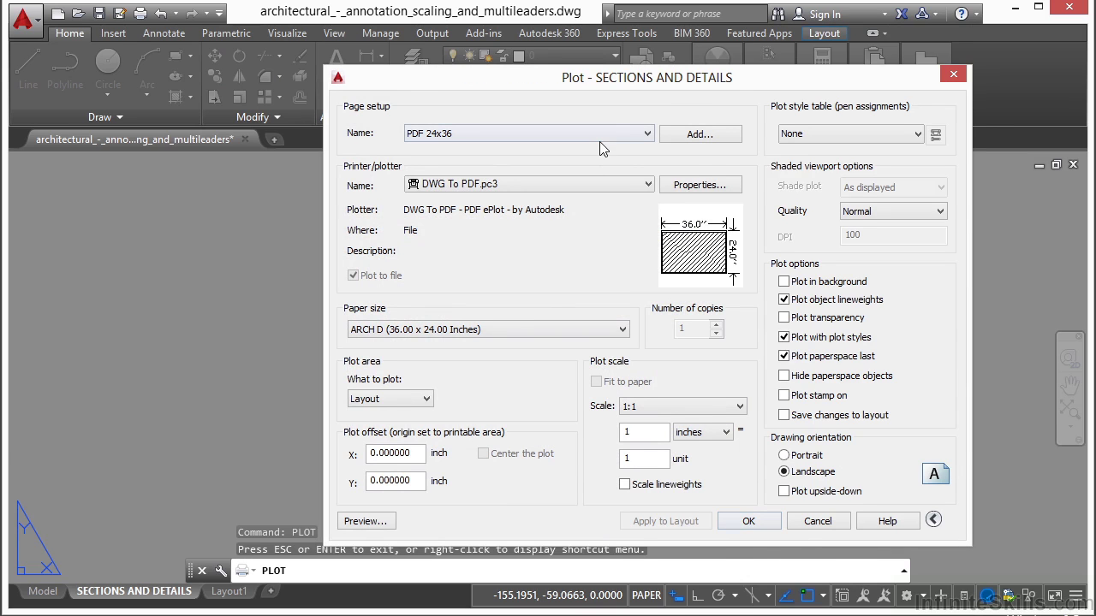